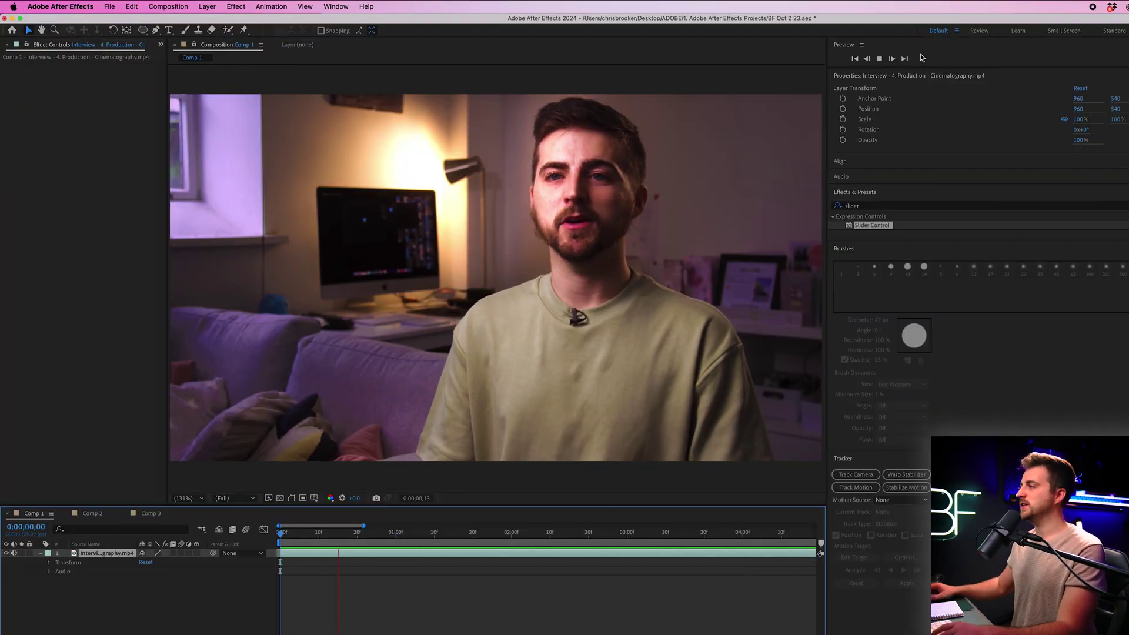
Mute the sound, pick the Roto Brush and open the interview clip in its Layer viewer
key("XF86AudioRaiseVolume")
key("XF86AudioMute")
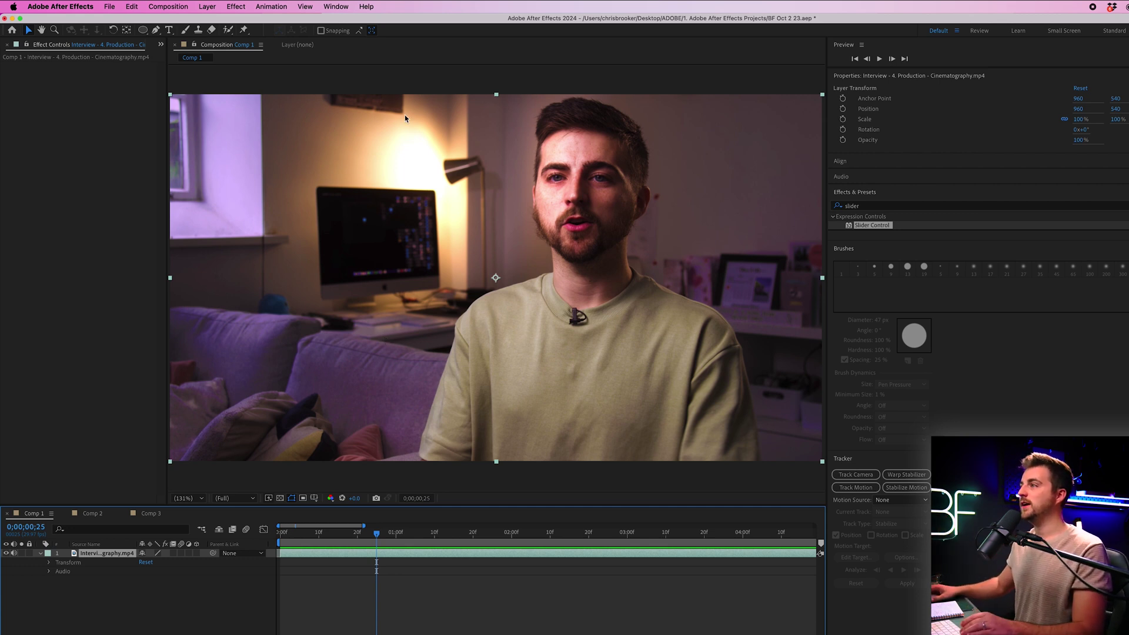
left_click(229, 30)
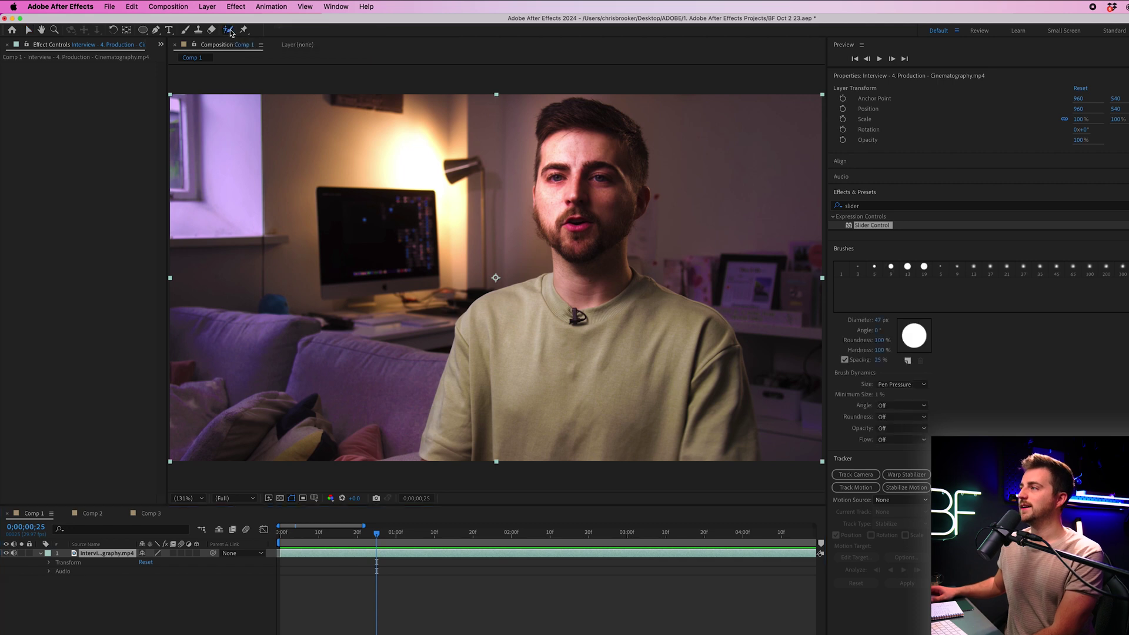
double_click(573, 237)
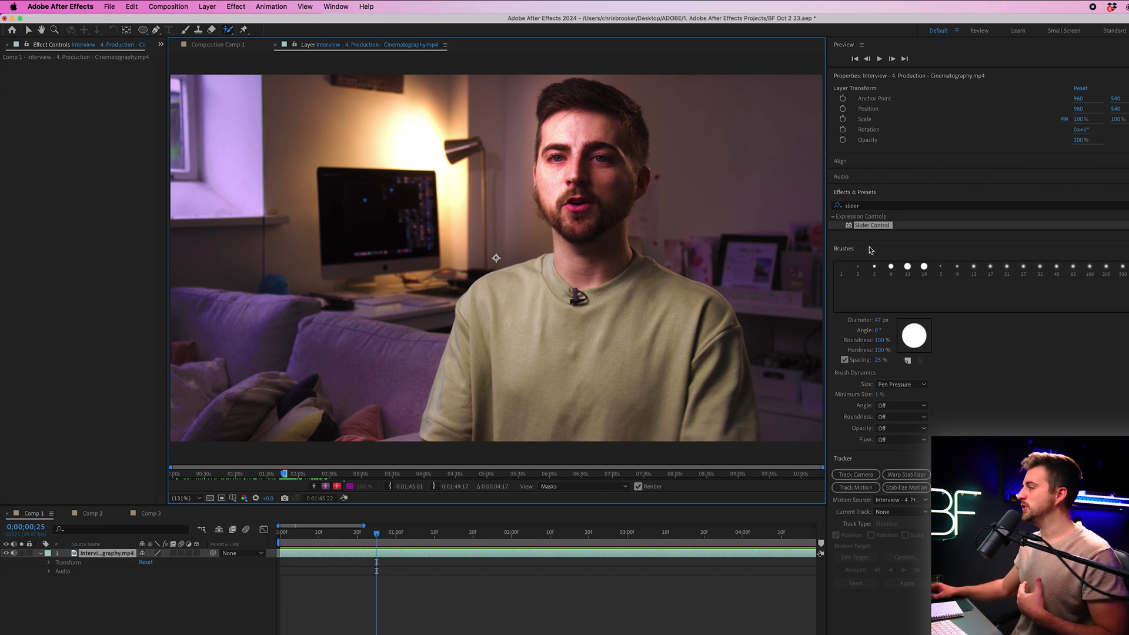
Set the Roto Brush diameter to 79 px and paint a test foreground stroke on the speaker
left_click(849, 252)
left_click(846, 251)
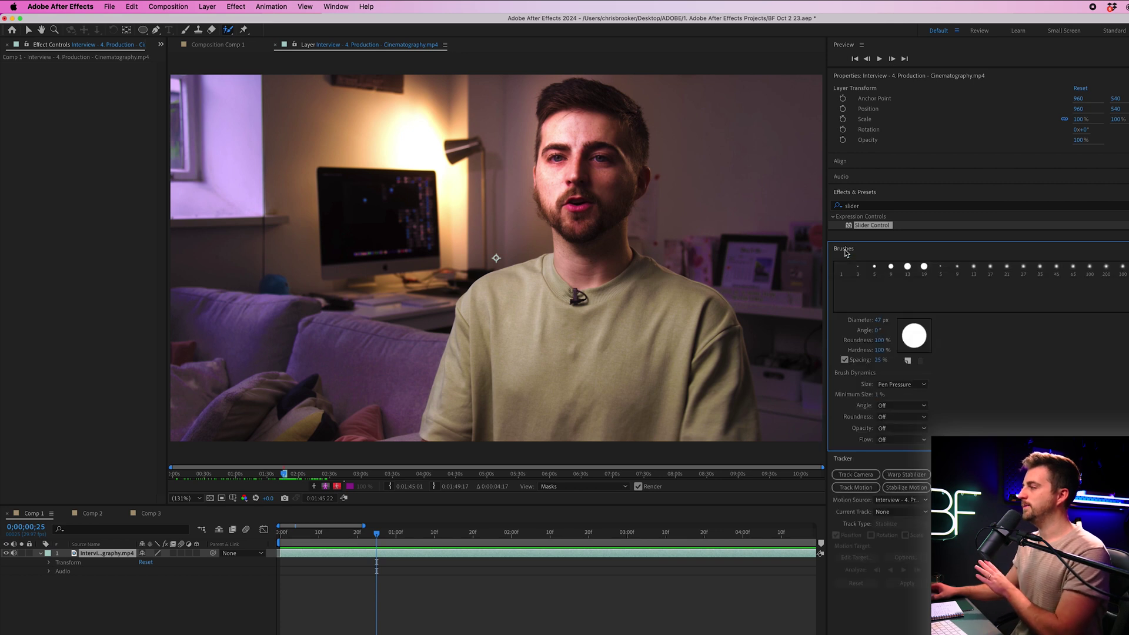
left_click(336, 7)
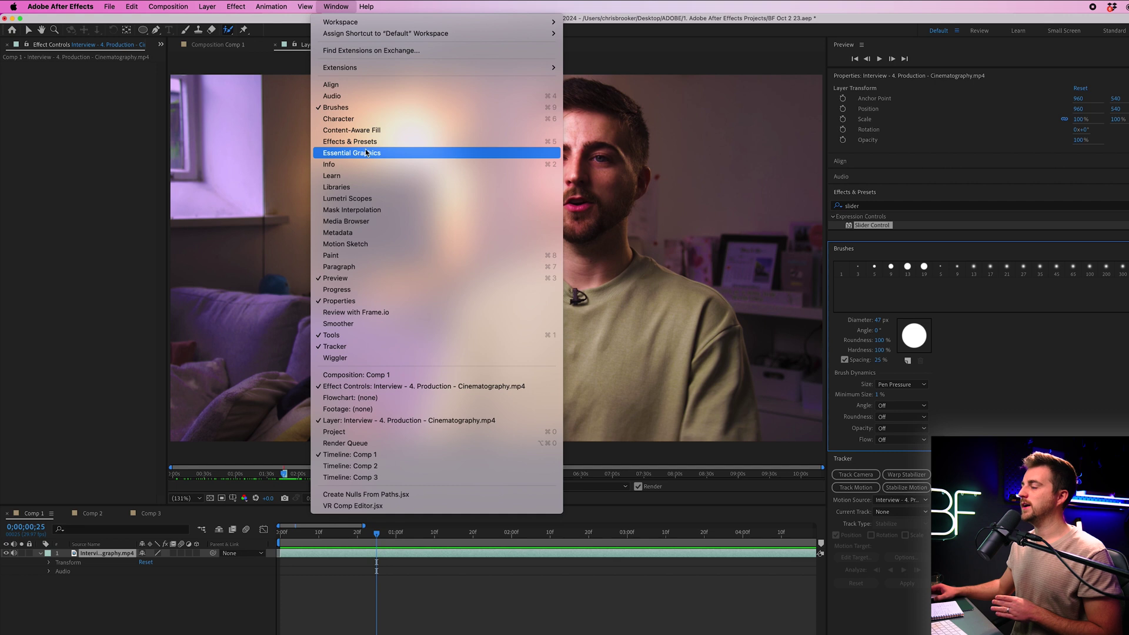
left_click(342, 5)
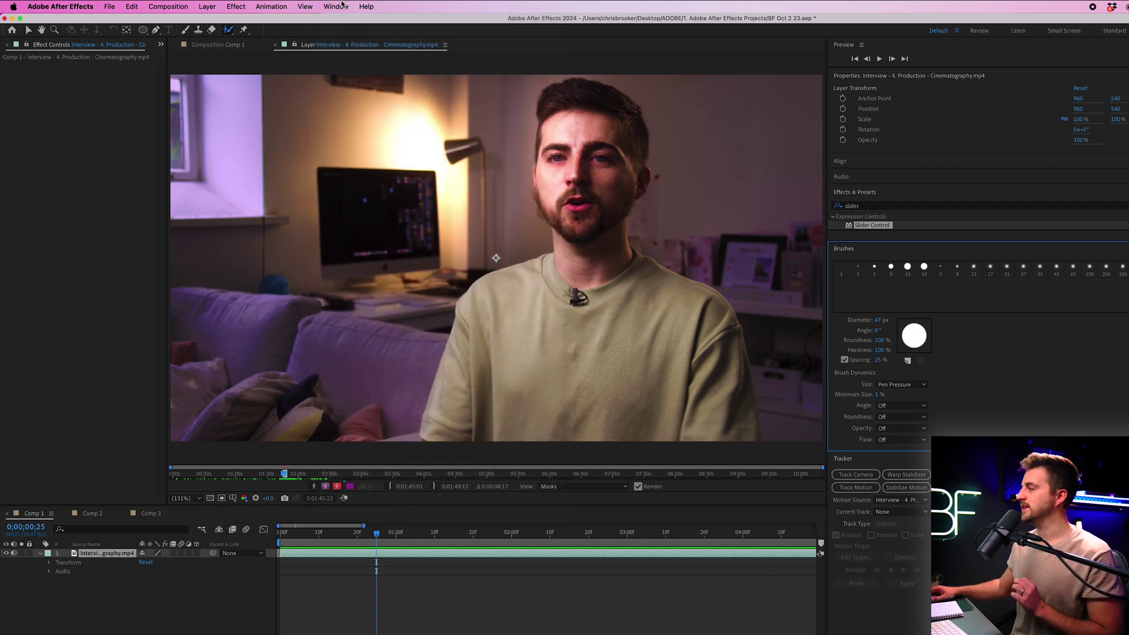
mouse_move(881, 327)
left_mouse_down()
mouse_move(857, 321)
mouse_move(882, 323)
left_mouse_up()
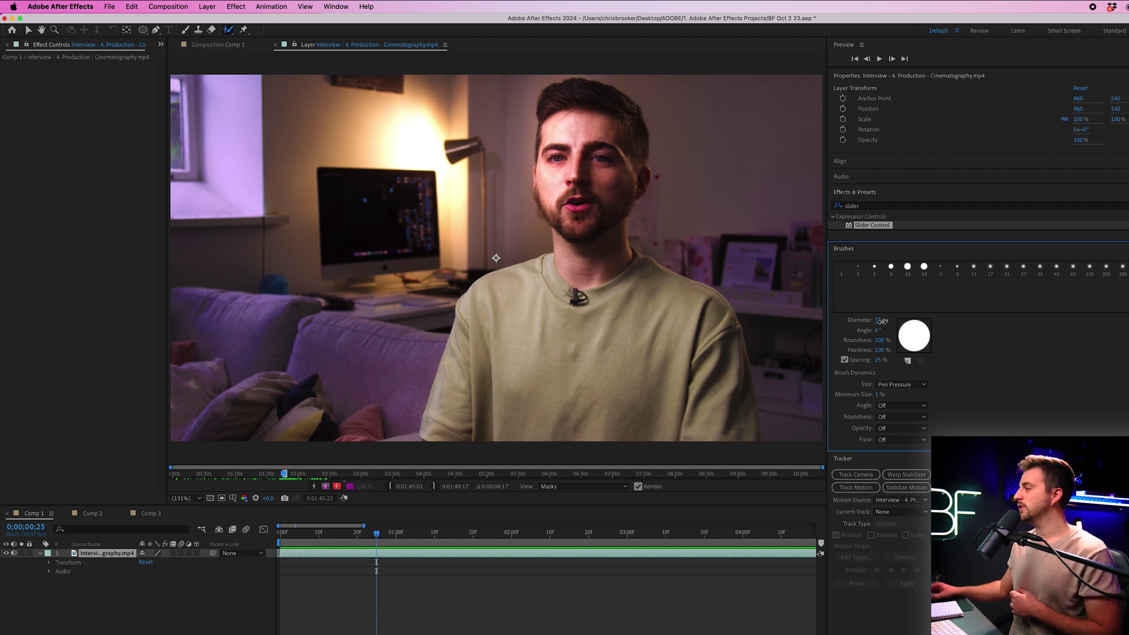
mouse_move(450, 429)
left_mouse_down()
mouse_move(481, 304)
mouse_move(557, 273)
mouse_move(578, 247)
mouse_move(556, 186)
mouse_move(553, 105)
mouse_move(579, 90)
mouse_move(612, 103)
left_mouse_up()
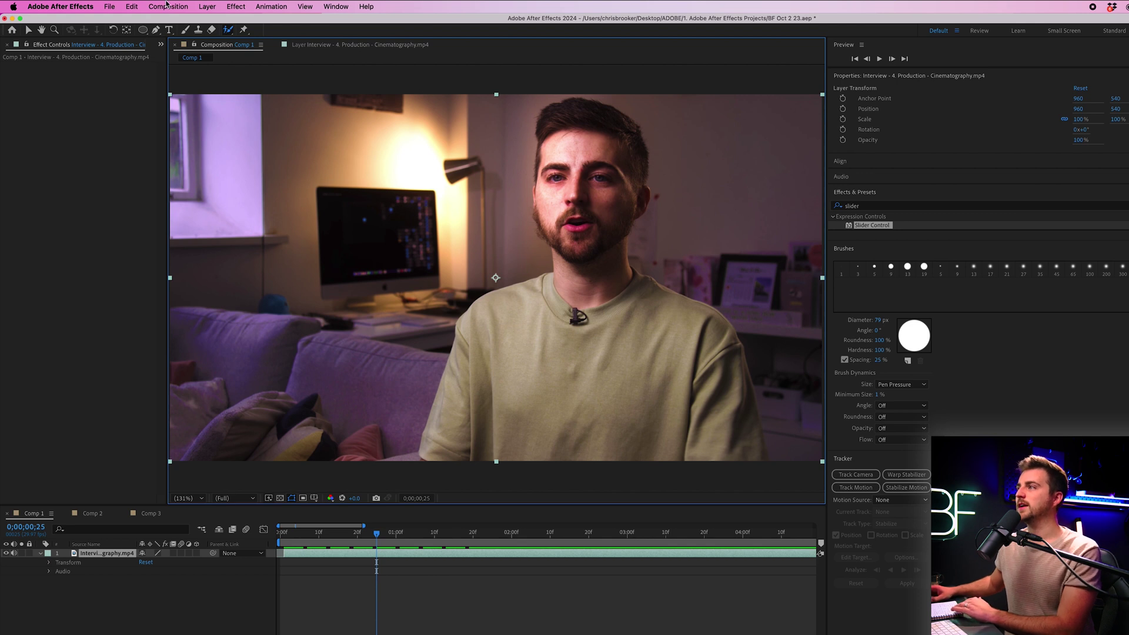
Change Comp 1's frame rate from 29.97 to 25 fps in Composition Settings
left_click(167, 5)
left_click(184, 38)
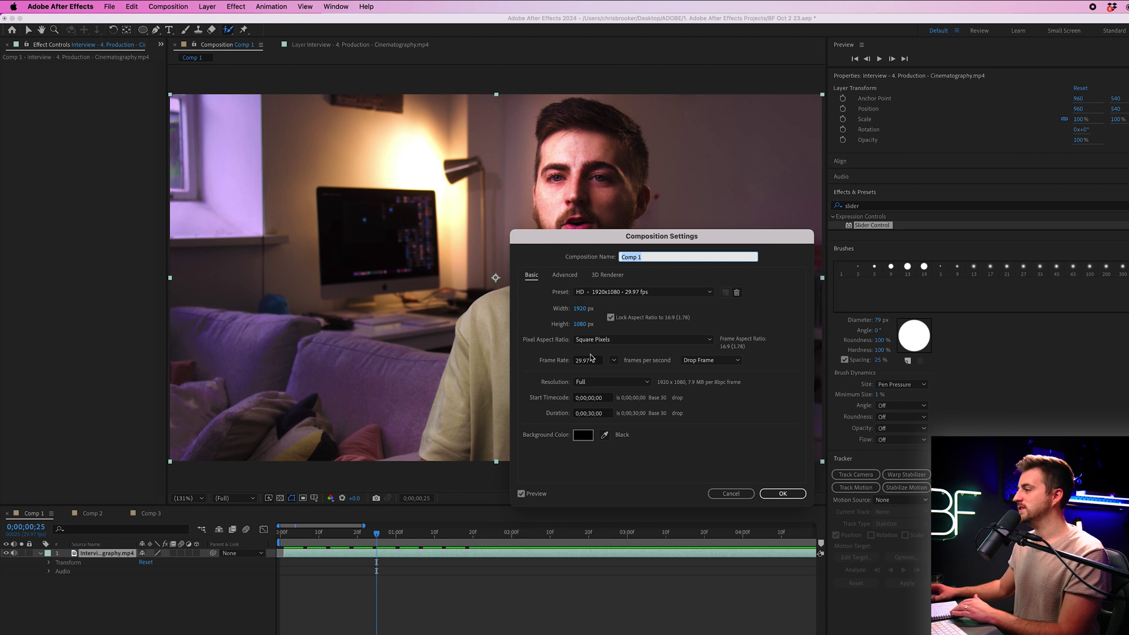
left_click(591, 357)
type("25")
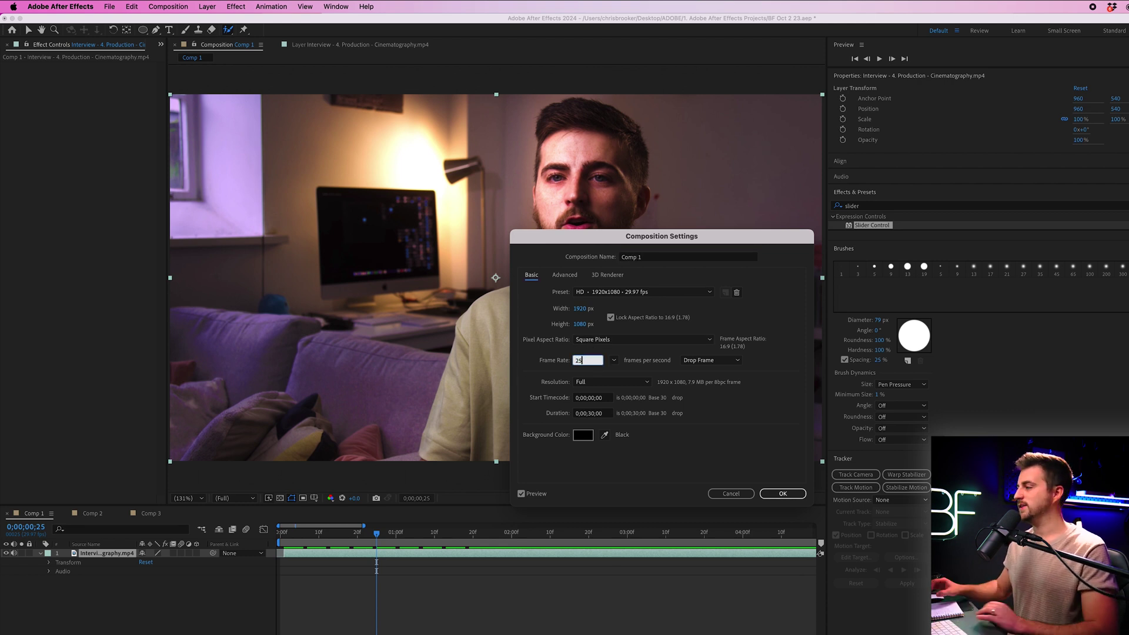
left_click(782, 493)
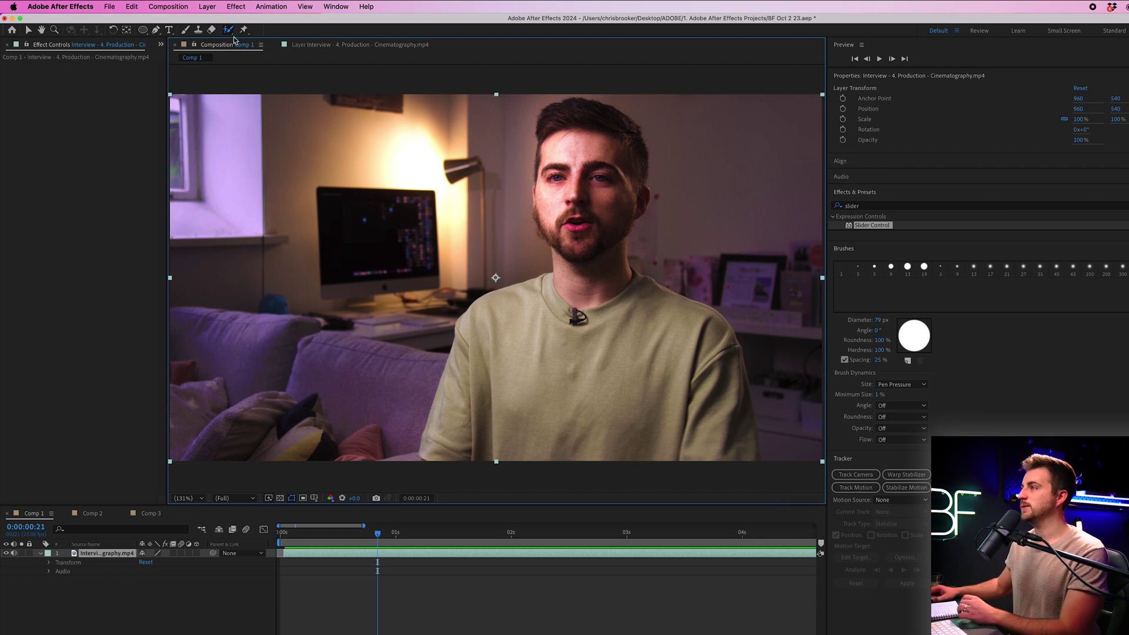
On frame 0, paint a Roto Brush stroke over the speaker and fix the right shoulder, cheek and chin edges
double_click(602, 356)
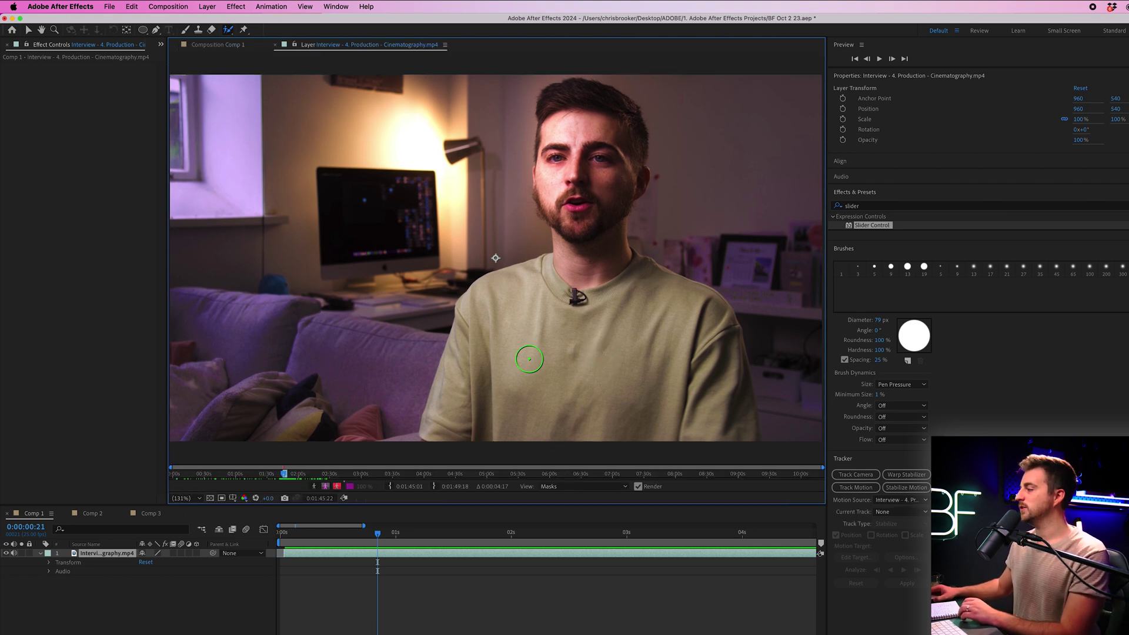
left_click_drag(358, 541, 250, 546)
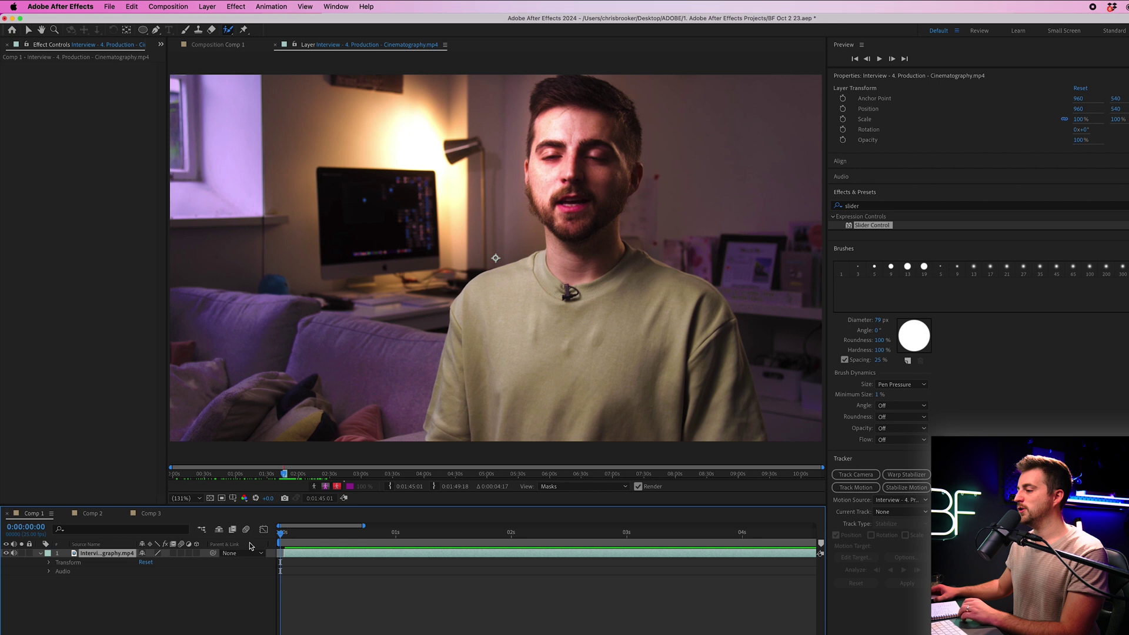
mouse_move(447, 415)
left_mouse_down()
mouse_move(468, 316)
mouse_move(488, 288)
mouse_move(556, 276)
mouse_move(575, 248)
mouse_move(548, 181)
mouse_move(547, 114)
mouse_move(574, 96)
mouse_move(603, 112)
mouse_move(606, 252)
mouse_move(670, 300)
mouse_move(718, 395)
mouse_move(684, 417)
mouse_move(528, 396)
mouse_move(575, 333)
left_mouse_up()
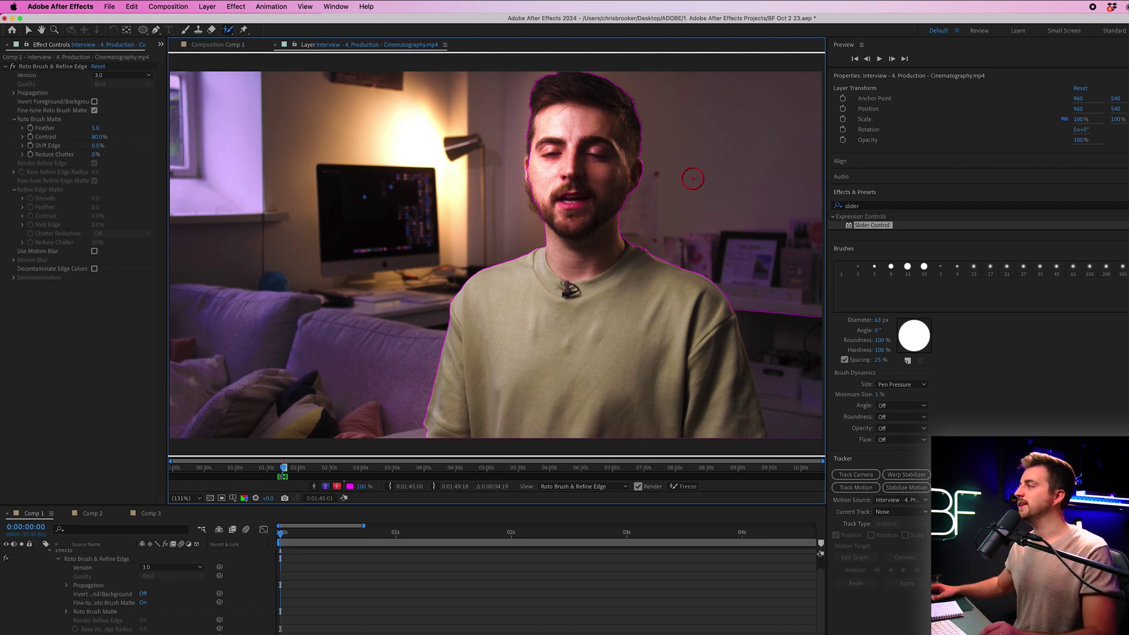
left_click_drag(747, 292, 781, 431)
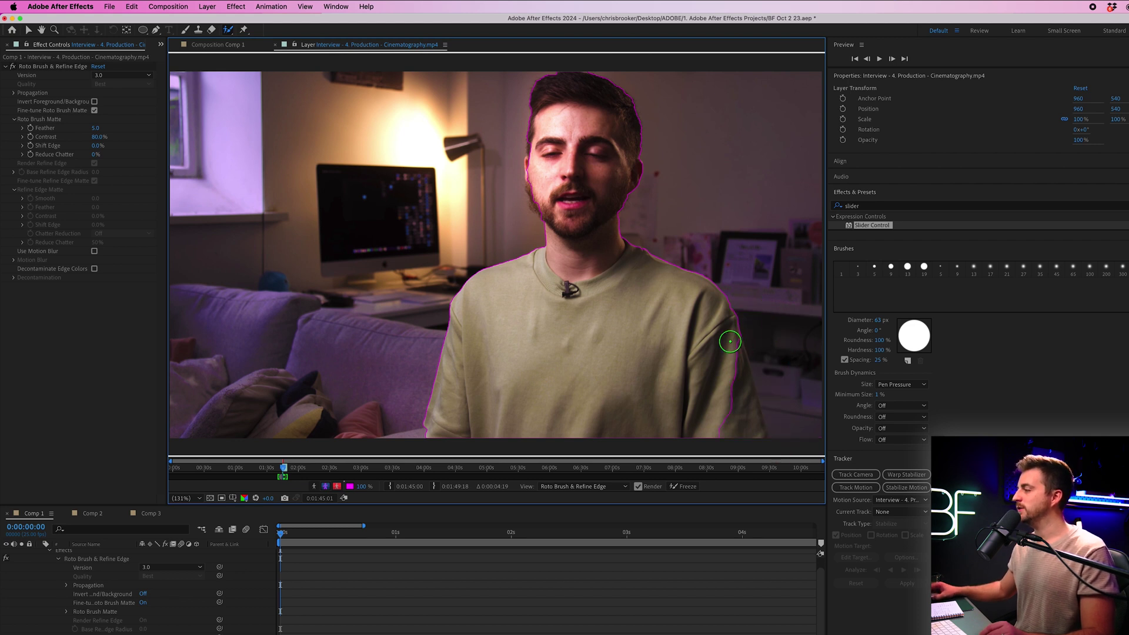
left_click_drag(729, 342, 751, 452)
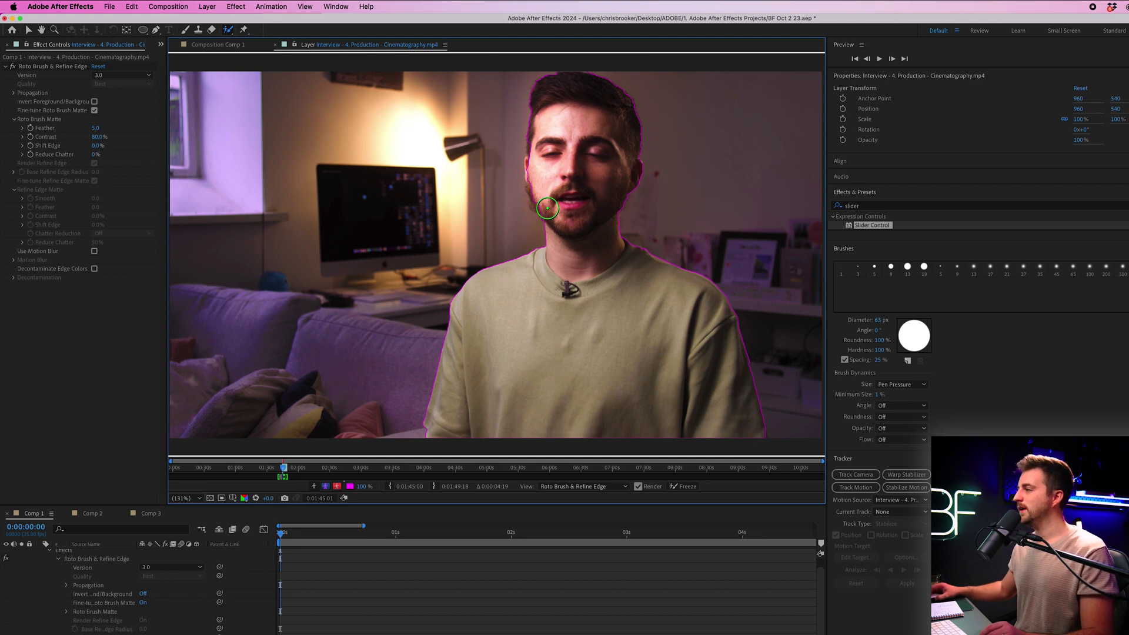
left_click_drag(547, 208, 539, 133)
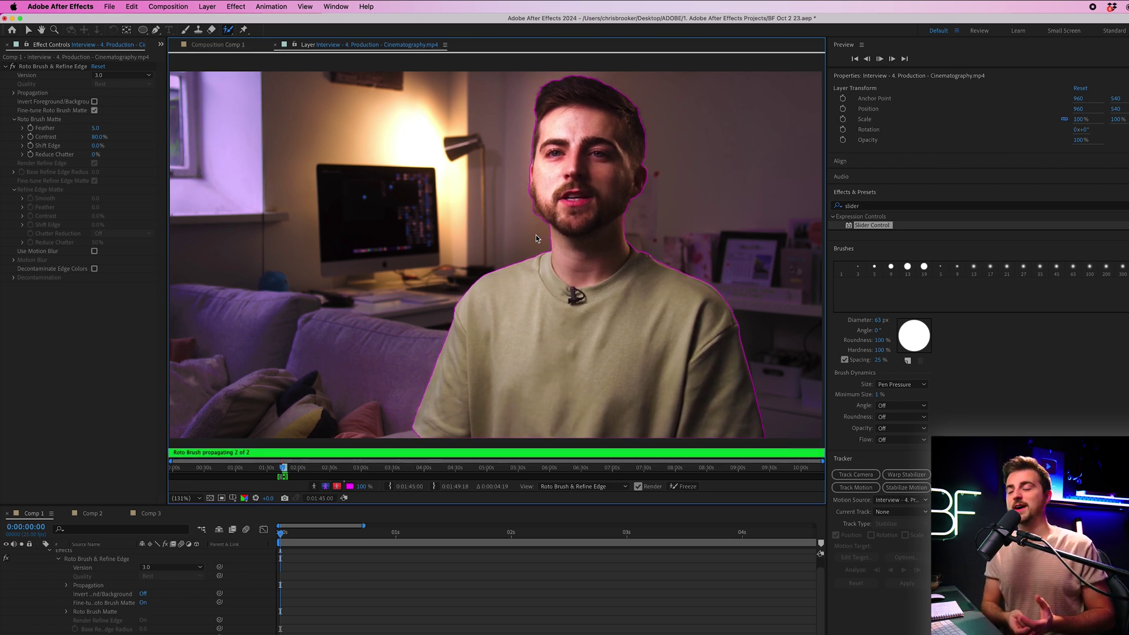
Stop playback once the speaker's matte has propagated through the clip
key("space")
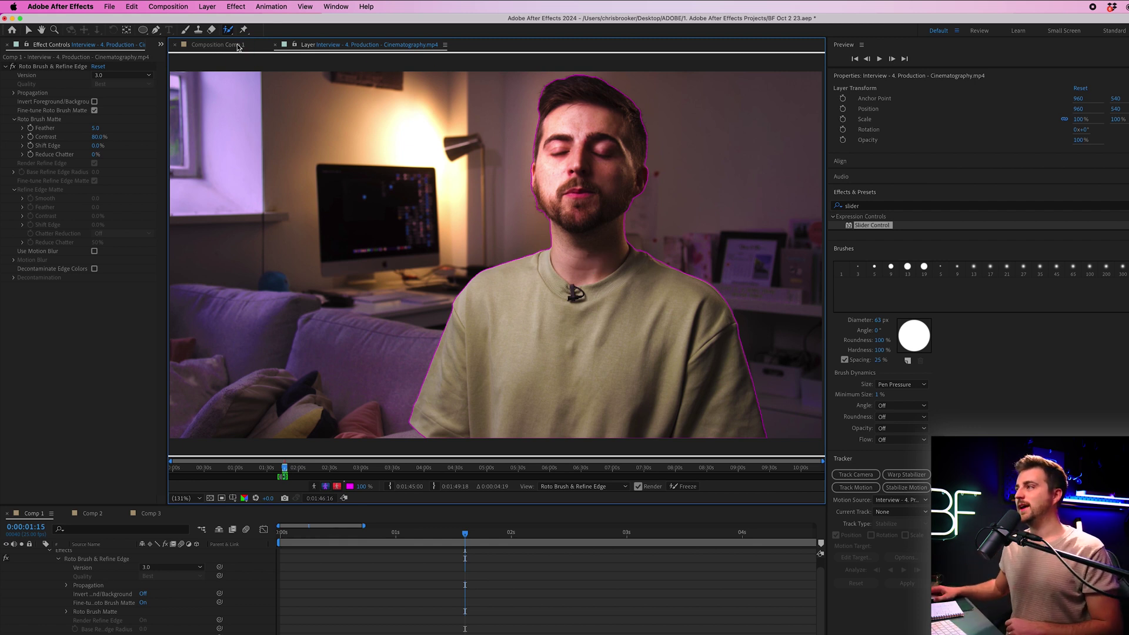
Back in Comp 1, play the cut-out speaker from the first frame
left_click(238, 47)
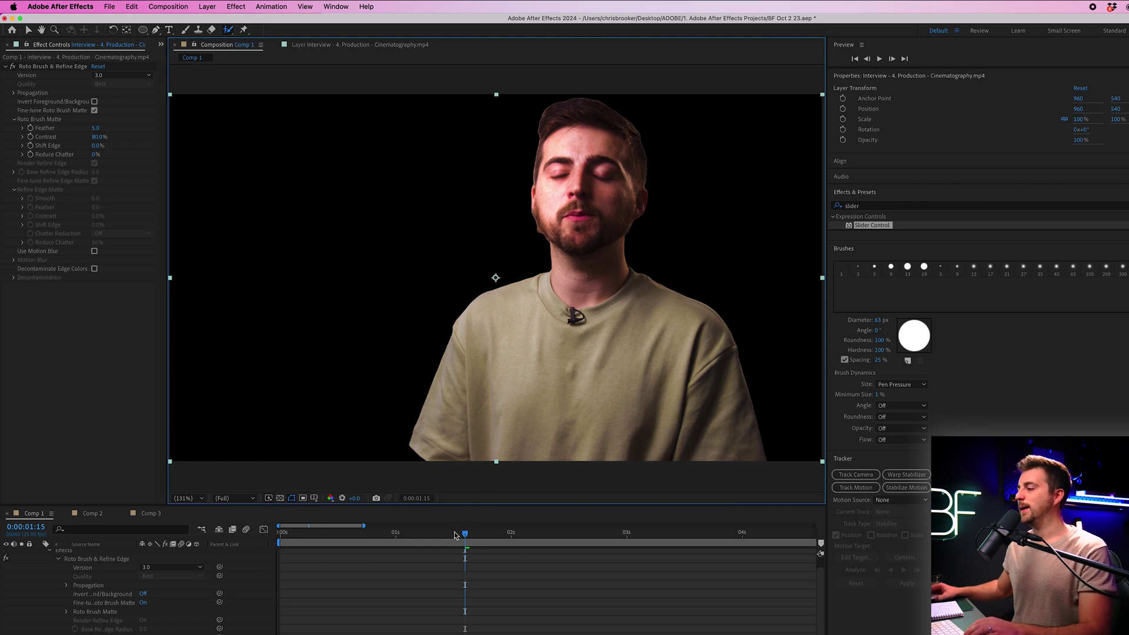
left_click(178, 549)
key("Home")
key("space")
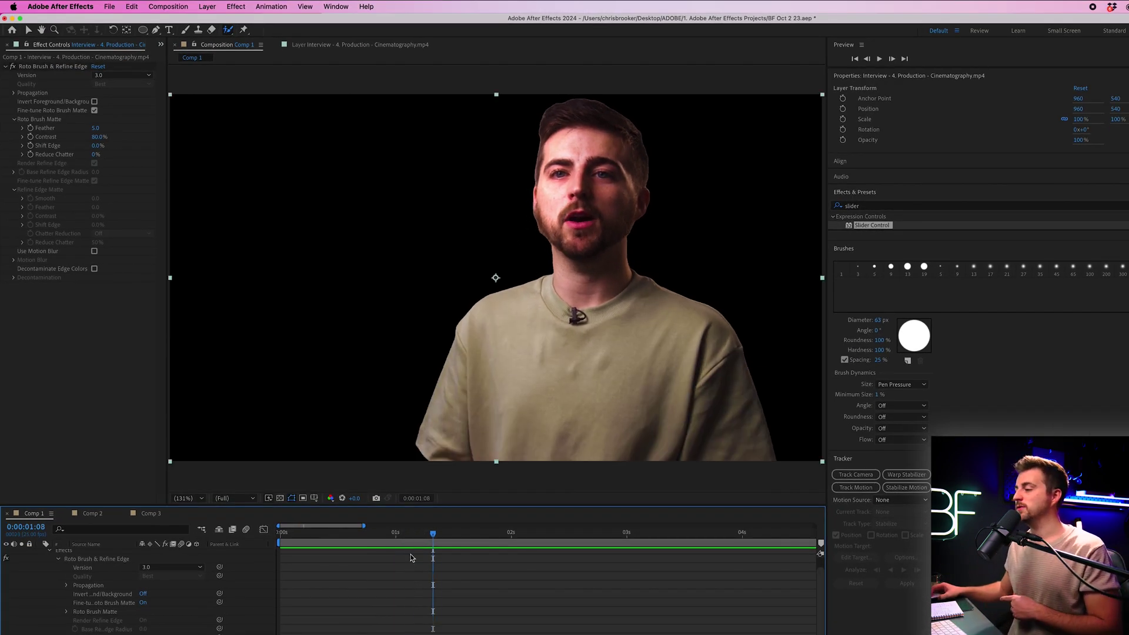
Return to the first frame and switch to the Refine Edge tool
left_click_drag(413, 536, 206, 540)
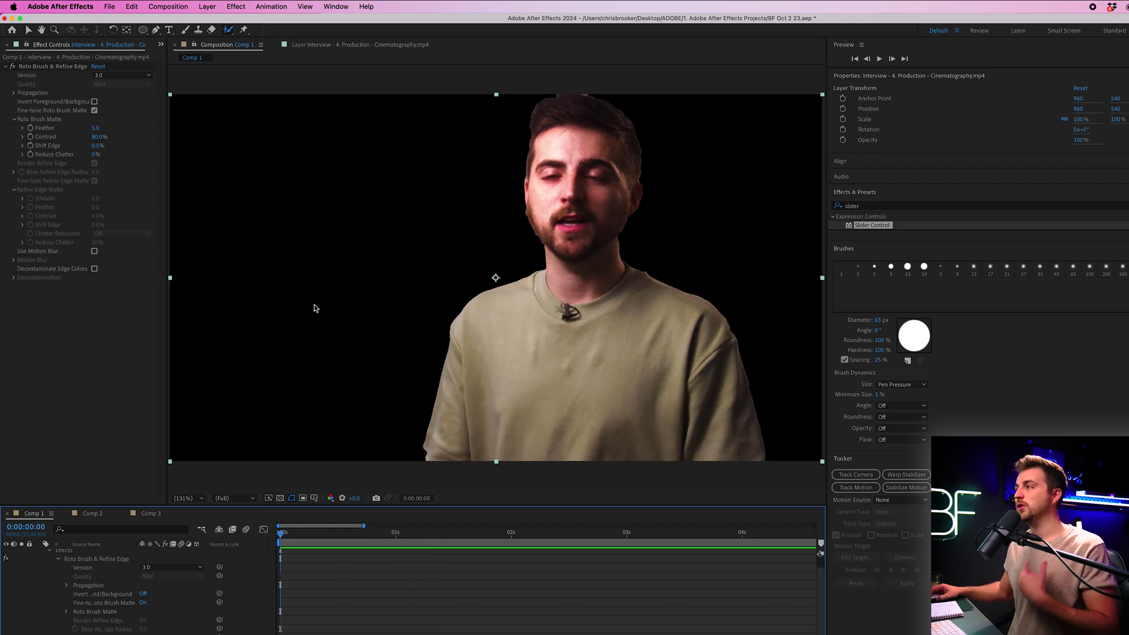
left_click(230, 30)
left_click(263, 40)
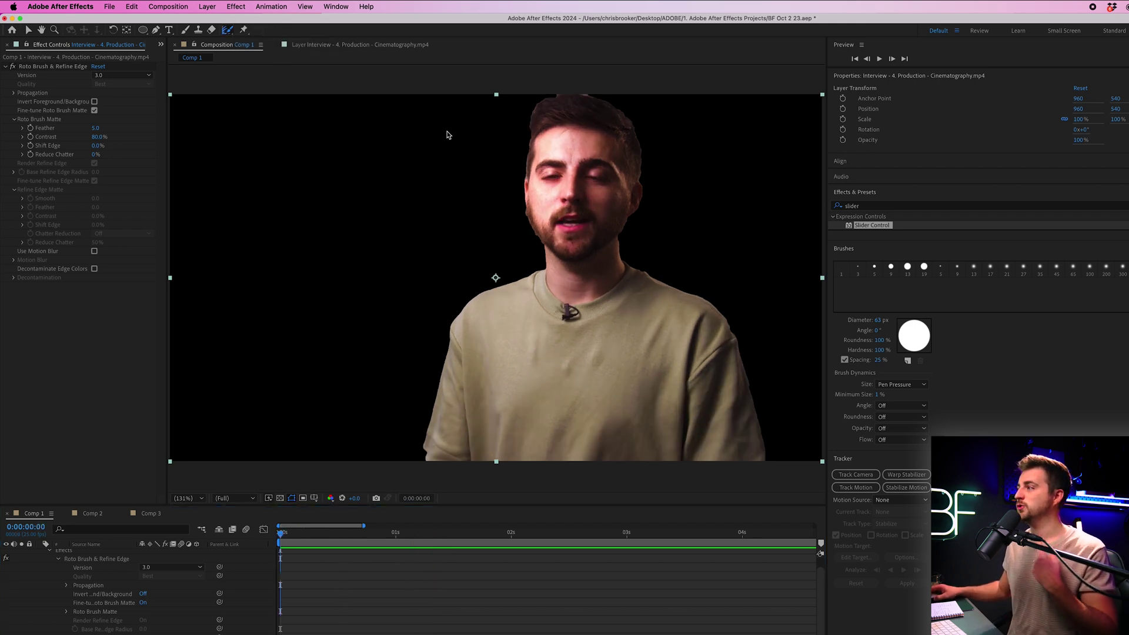
In the Layer viewer, set a 75 px brush and paint Refine Edge strokes around the hair
double_click(450, 134)
left_click(240, 535)
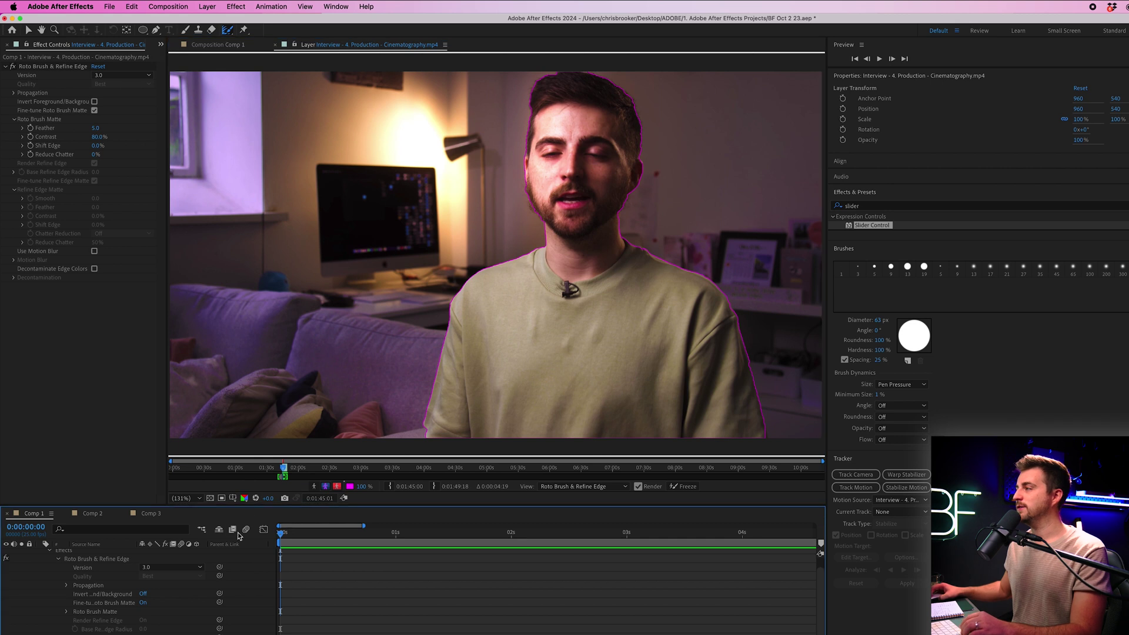
left_click_drag(882, 323, 887, 321)
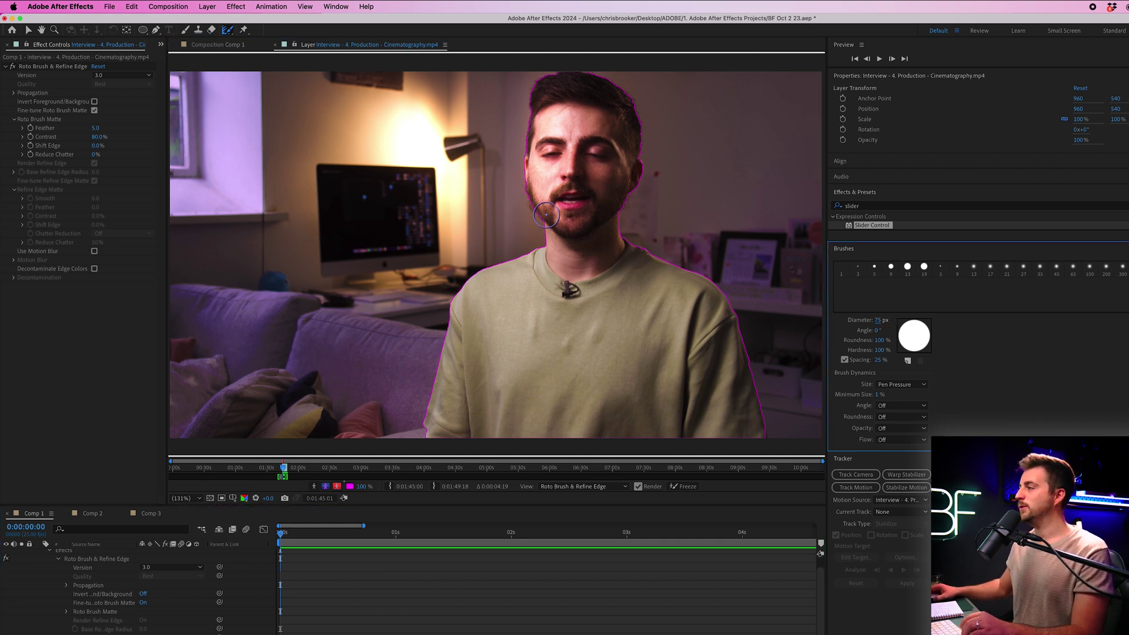
mouse_move(546, 215)
left_mouse_down()
mouse_move(533, 215)
mouse_move(530, 86)
left_mouse_up()
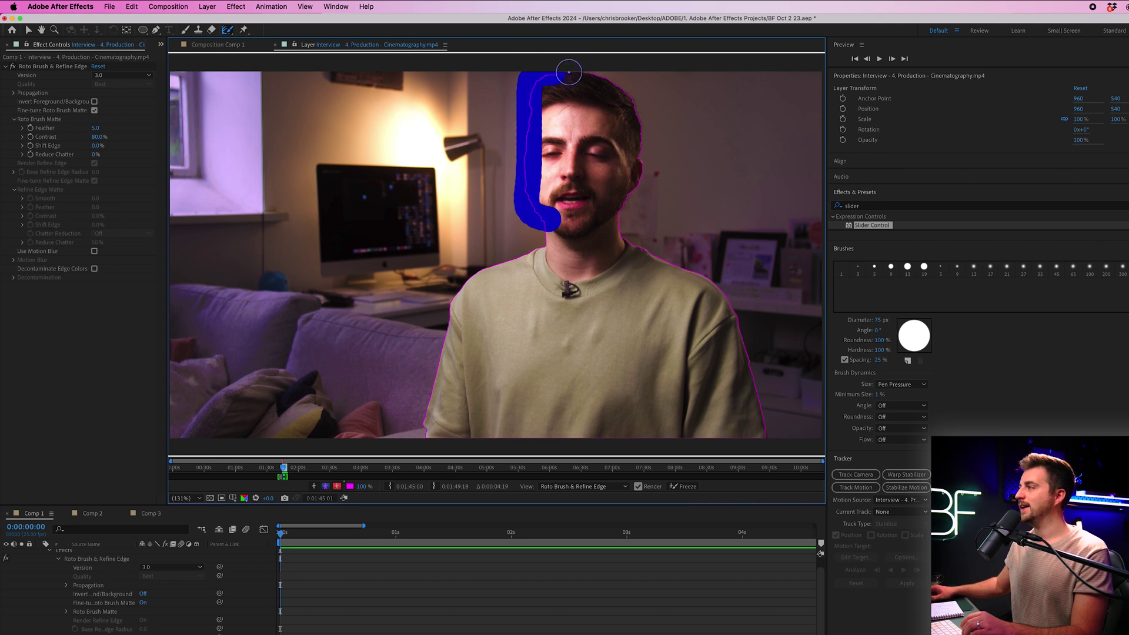
left_click_drag(636, 181, 614, 210)
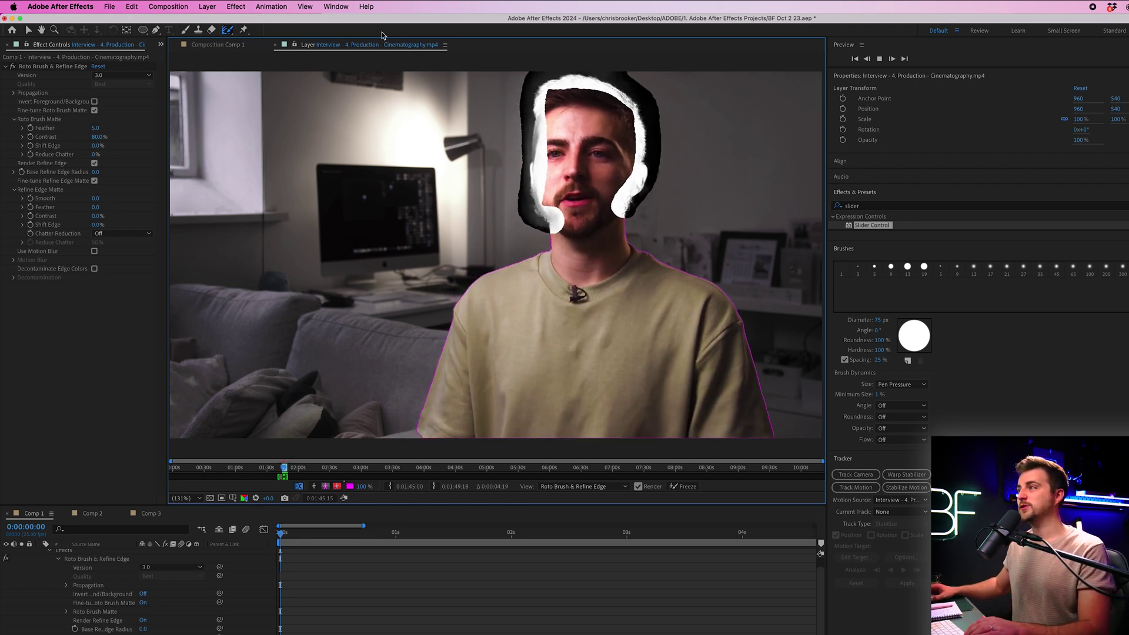
Back in Comp 1, collapse the interview layer's properties and duplicate the layer
left_click(226, 45)
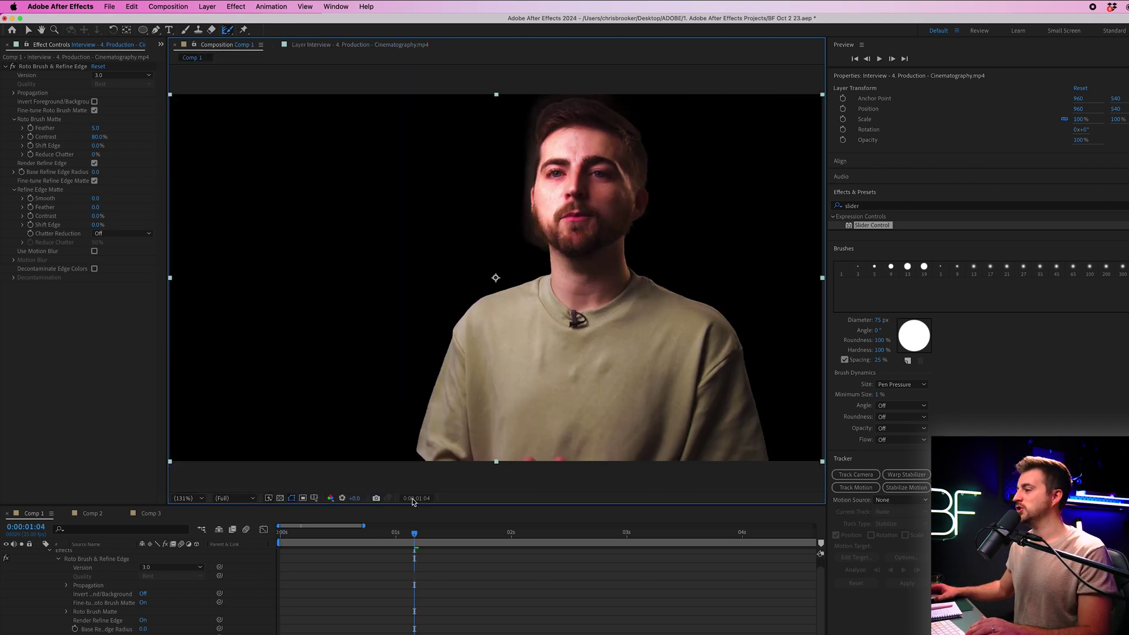
left_click(411, 529)
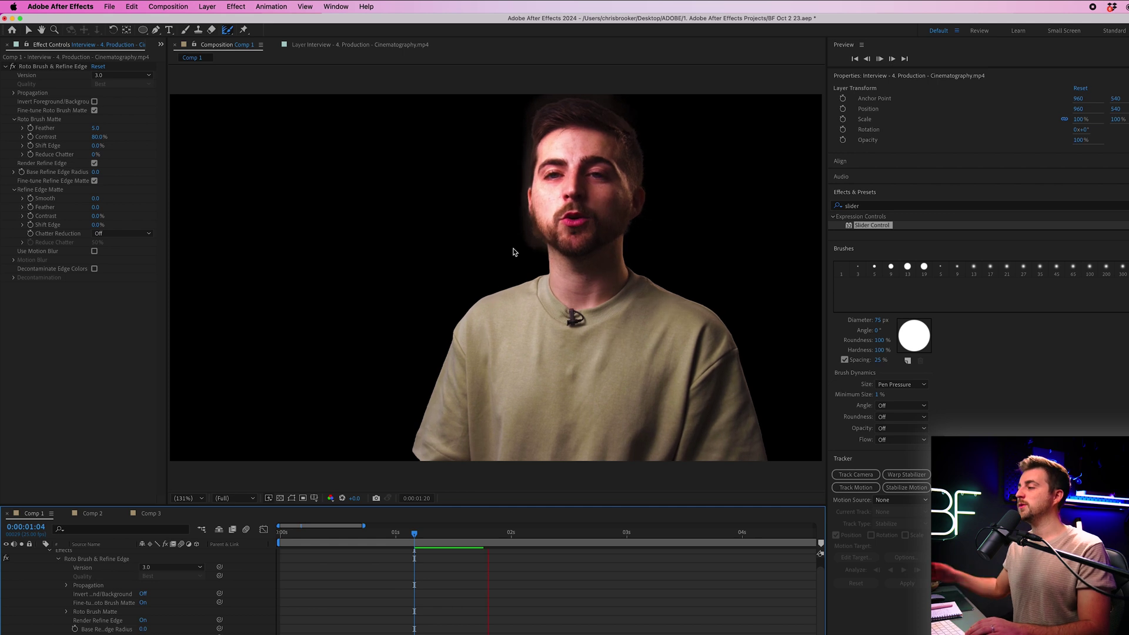
scroll(320, 611, "up", 1)
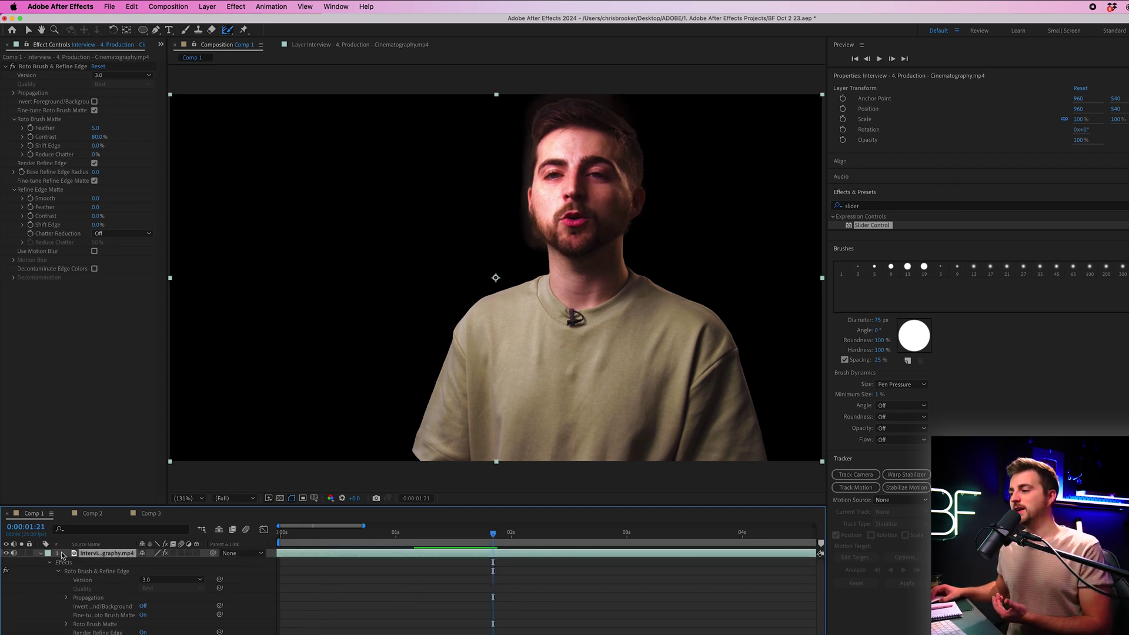
left_click(40, 555)
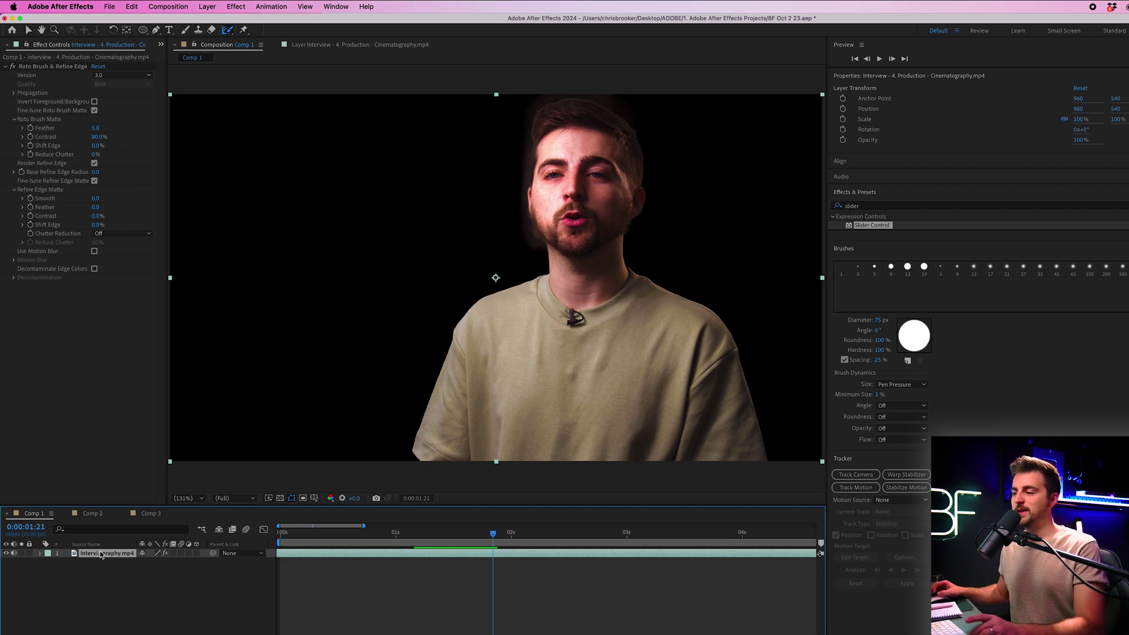
key("super+d")
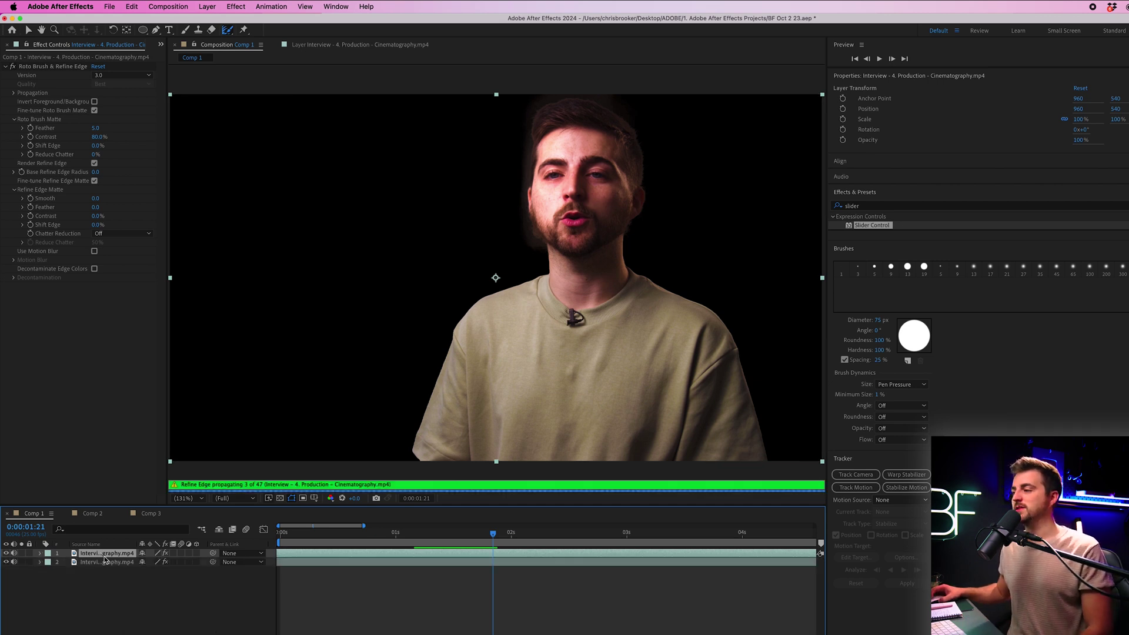
Delete the Roto Brush effect from the lower copy and toggle its visibility to compare
left_click(106, 562)
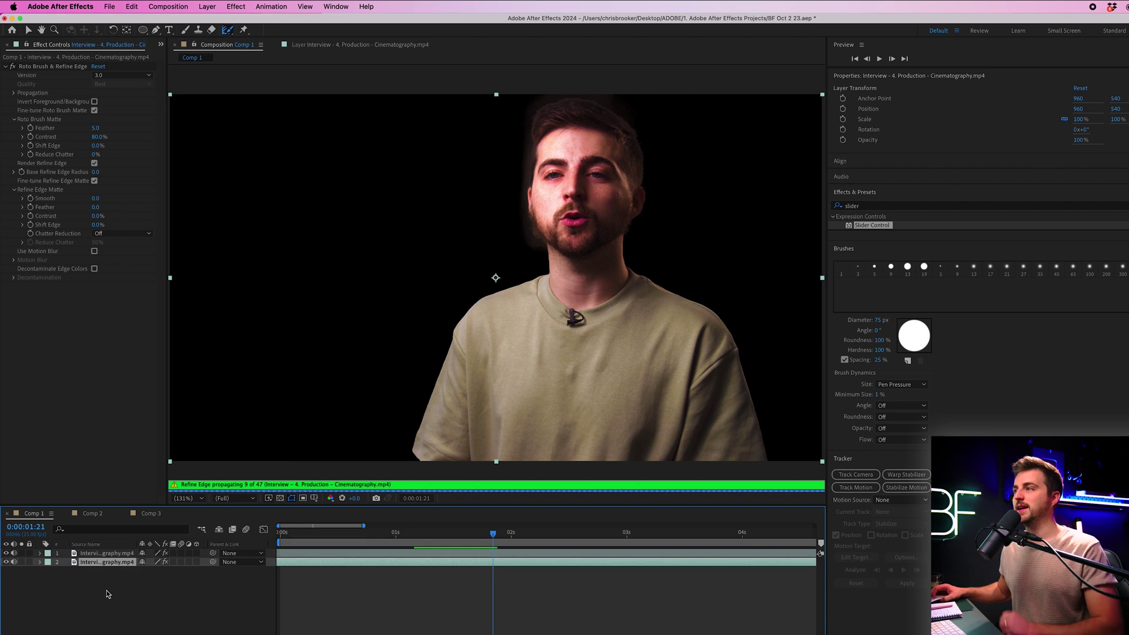
left_click(43, 66)
key("Delete")
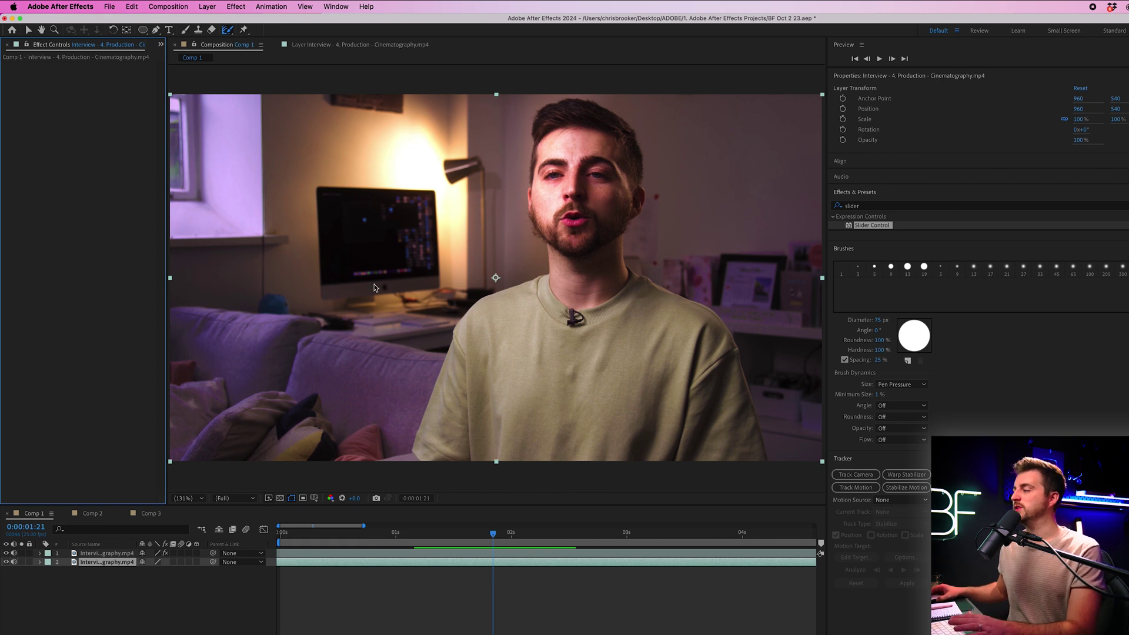
left_click(6, 562)
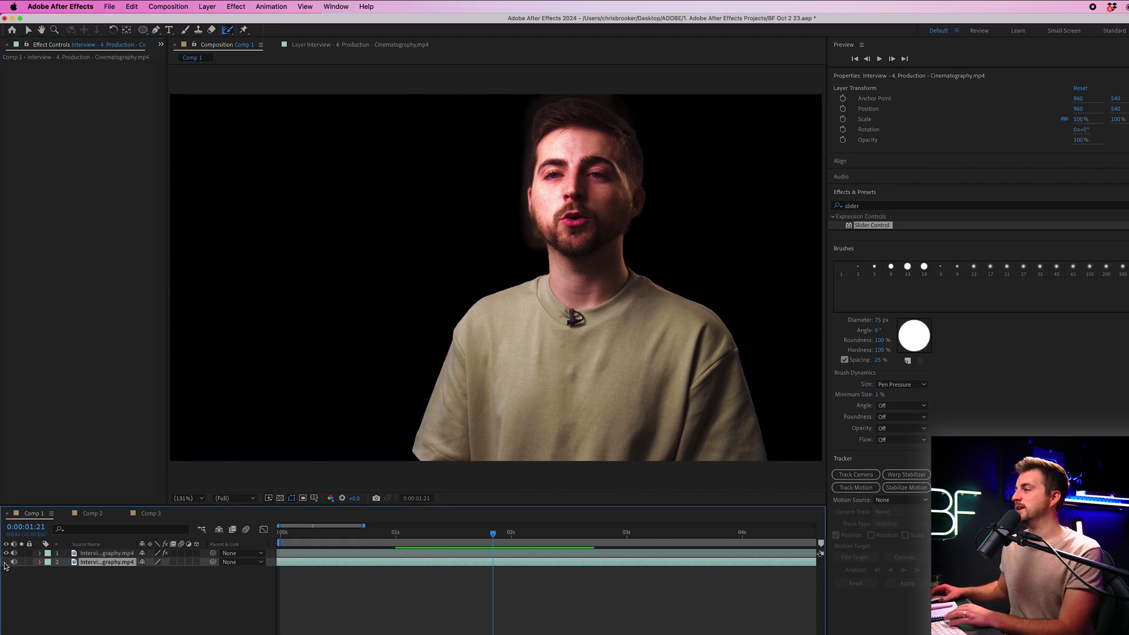
left_click(5, 563)
left_click(6, 563)
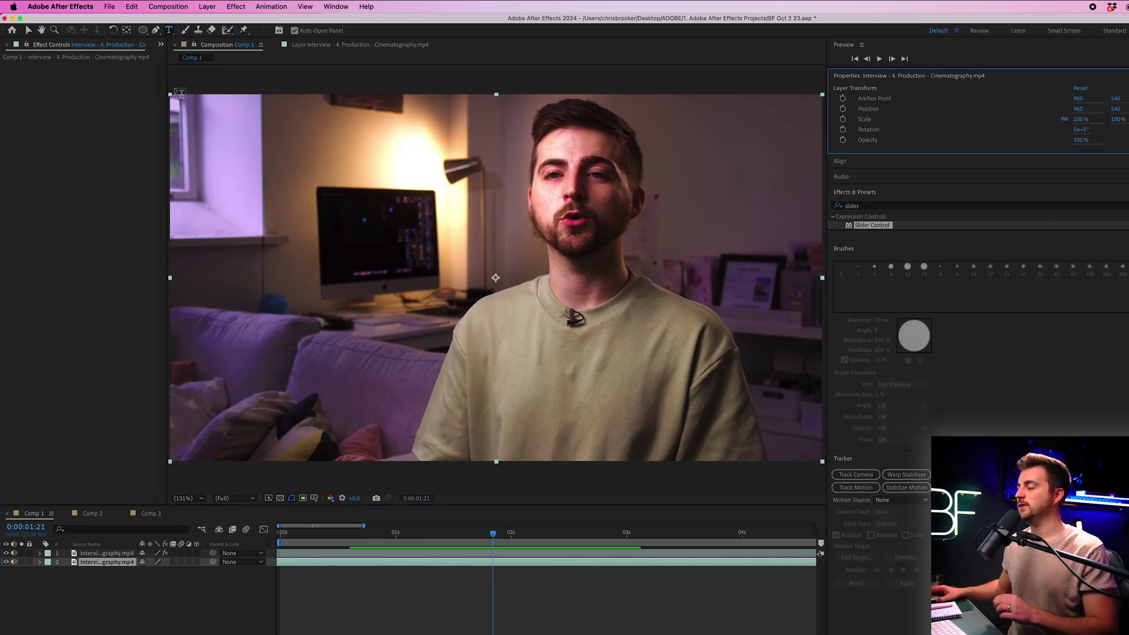
Create a BROOKER text layer set in Montserrat Black
left_click(328, 314)
type("BROOKER")
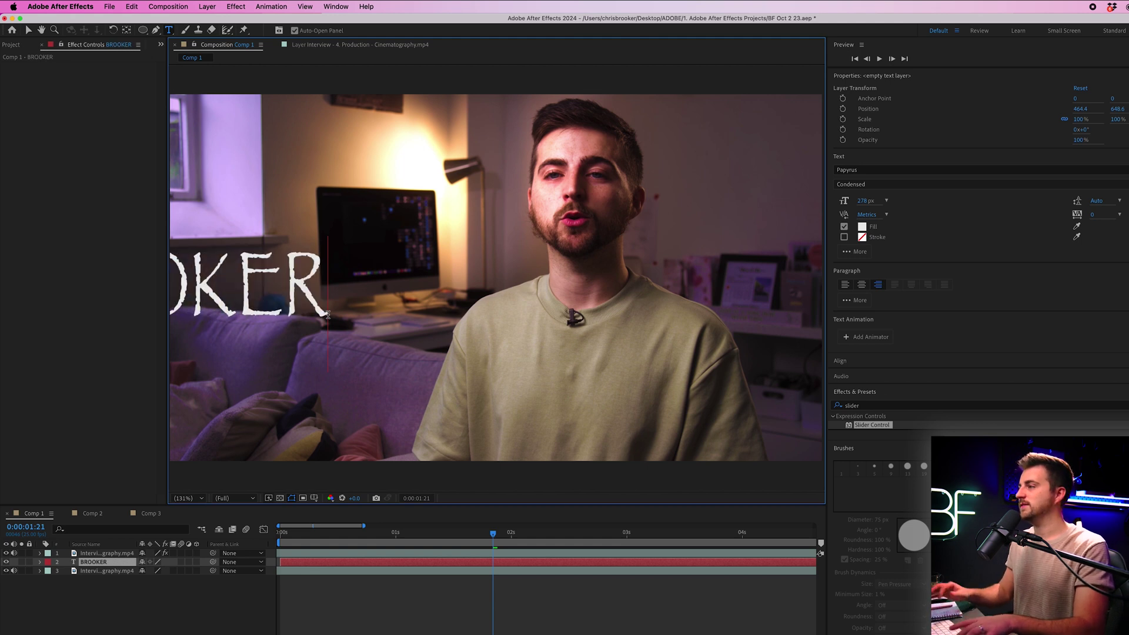
key("super+a")
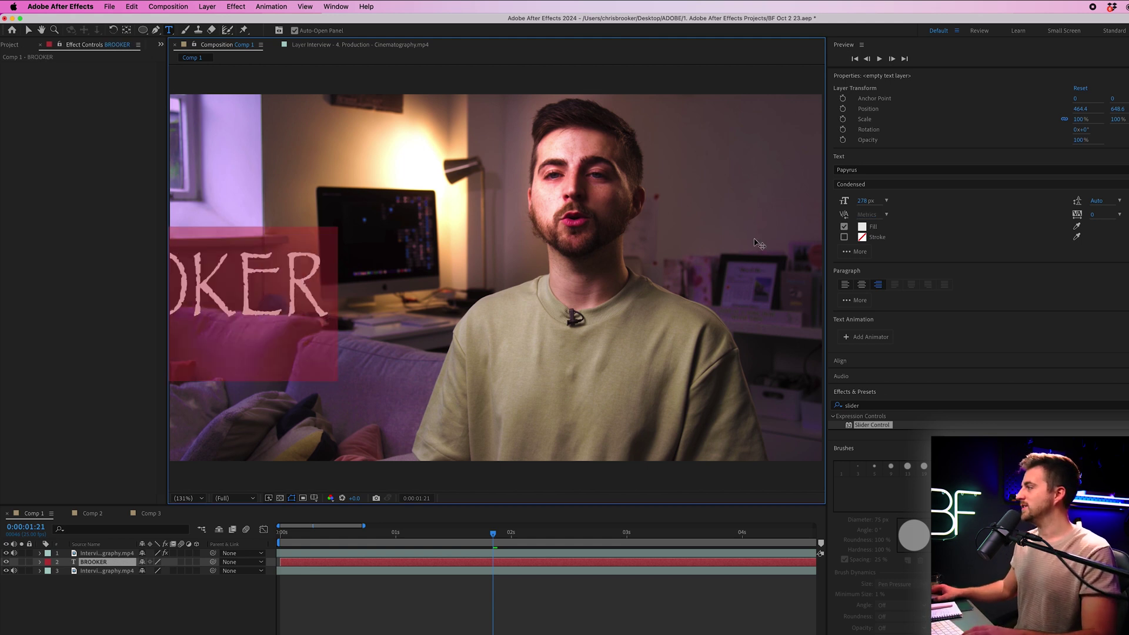
left_click(869, 170)
type("mont")
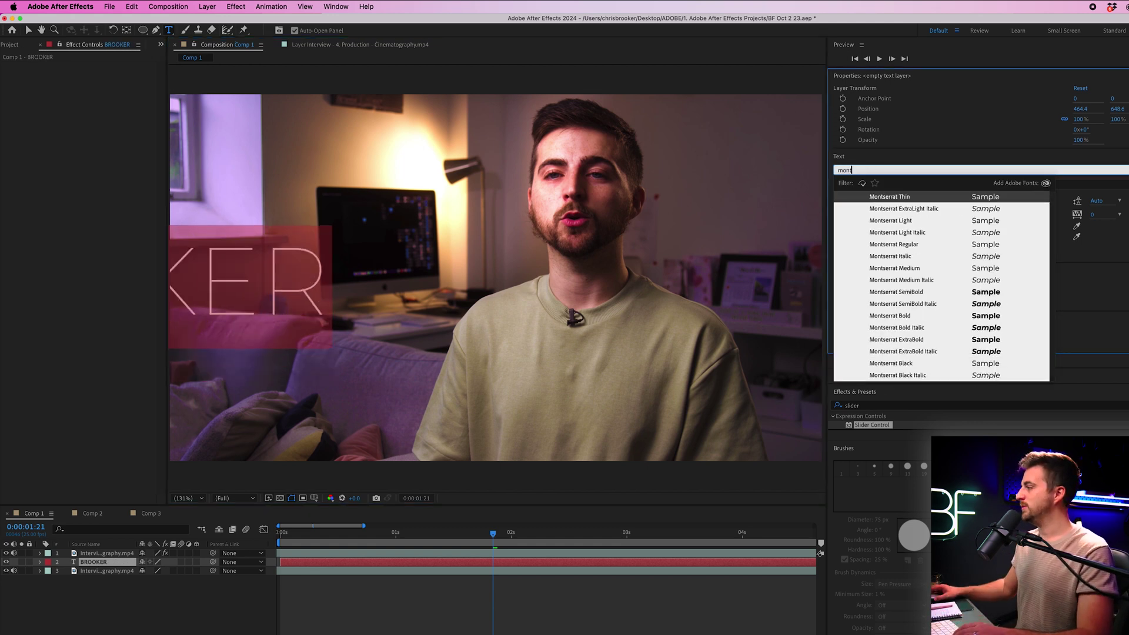
left_click(915, 365)
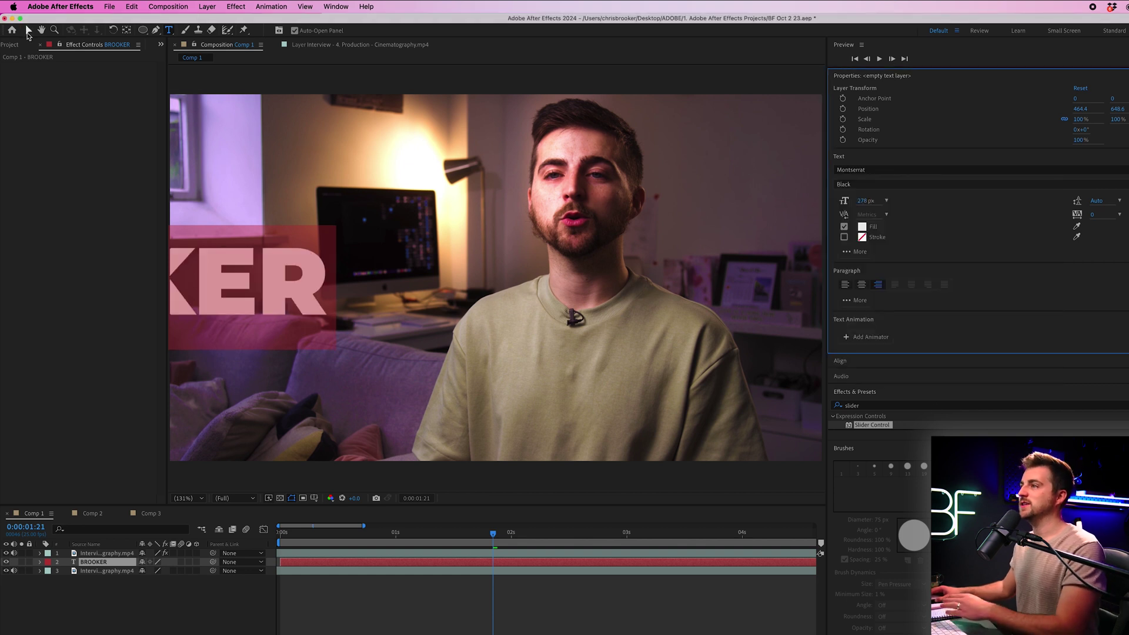
Centre the BROOKER text in the frame and place its layer behind the cutout presenter
left_click(28, 32)
left_click_drag(294, 286, 723, 277)
left_click_drag(118, 565, 114, 555)
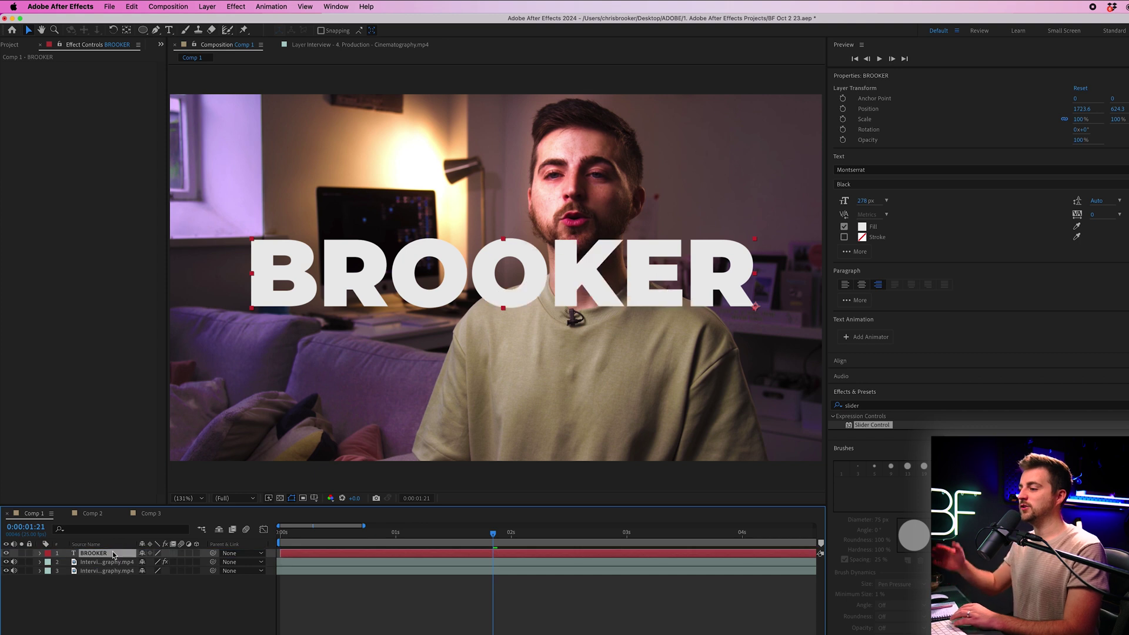
left_click_drag(434, 271, 428, 284)
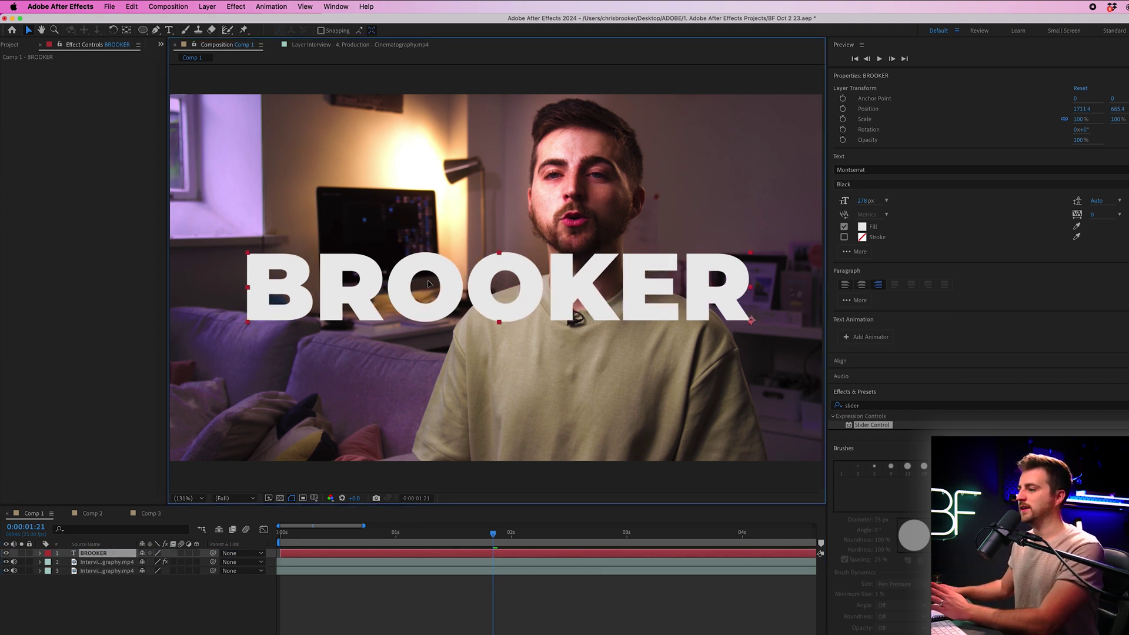
left_click_drag(106, 553, 106, 569)
Select the BROOKER text and move it lower in the frame
left_click(108, 603)
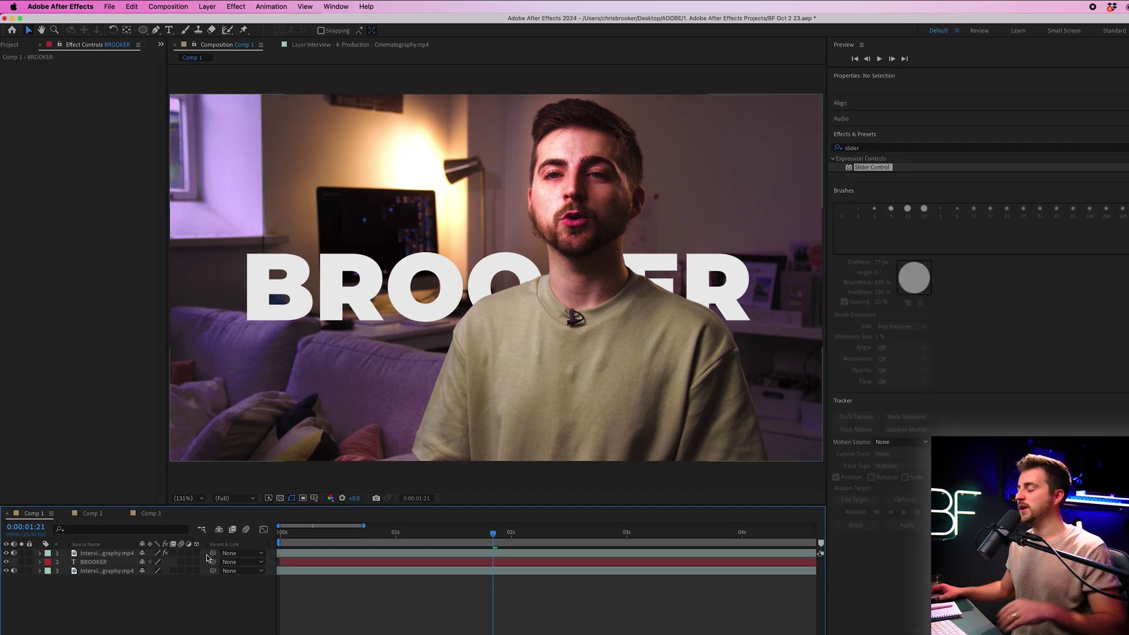
left_click(384, 269)
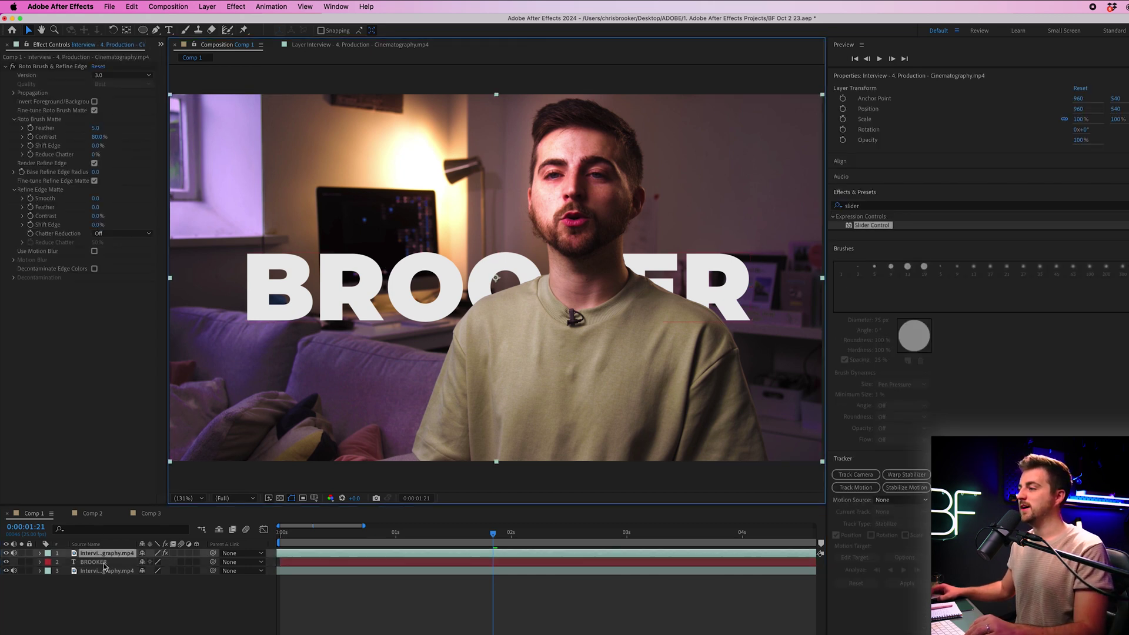
left_click_drag(398, 290, 427, 285)
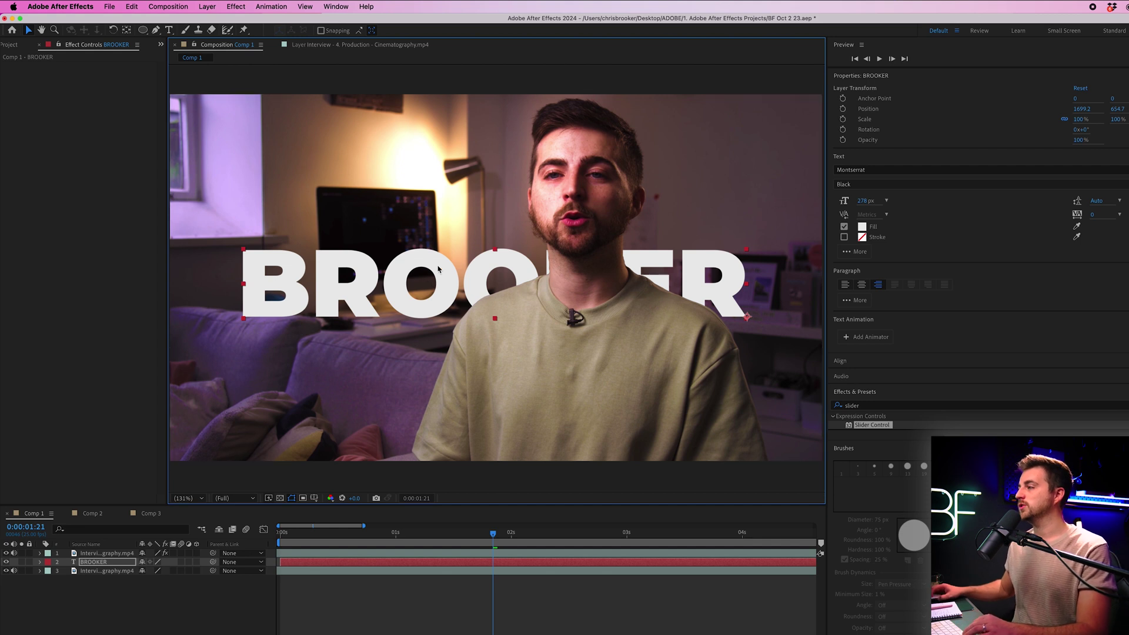
left_click_drag(438, 269, 400, 257)
Scale BROOKER to 125% and shift it down and to the right
key("s")
left_click_drag(154, 571, 169, 571)
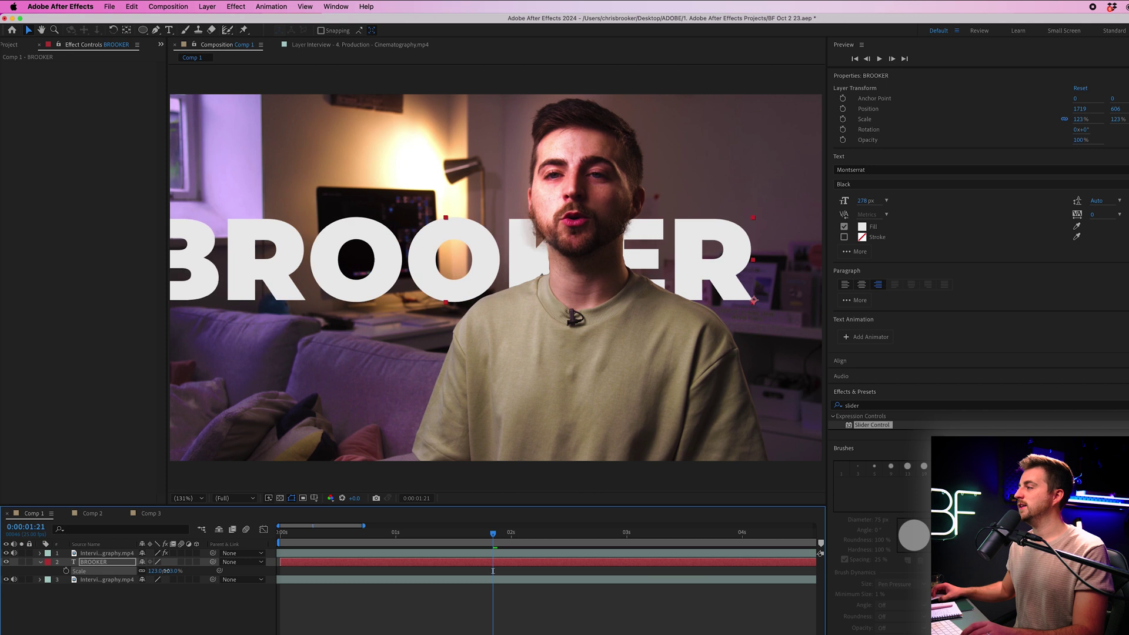
left_click_drag(342, 280, 362, 354)
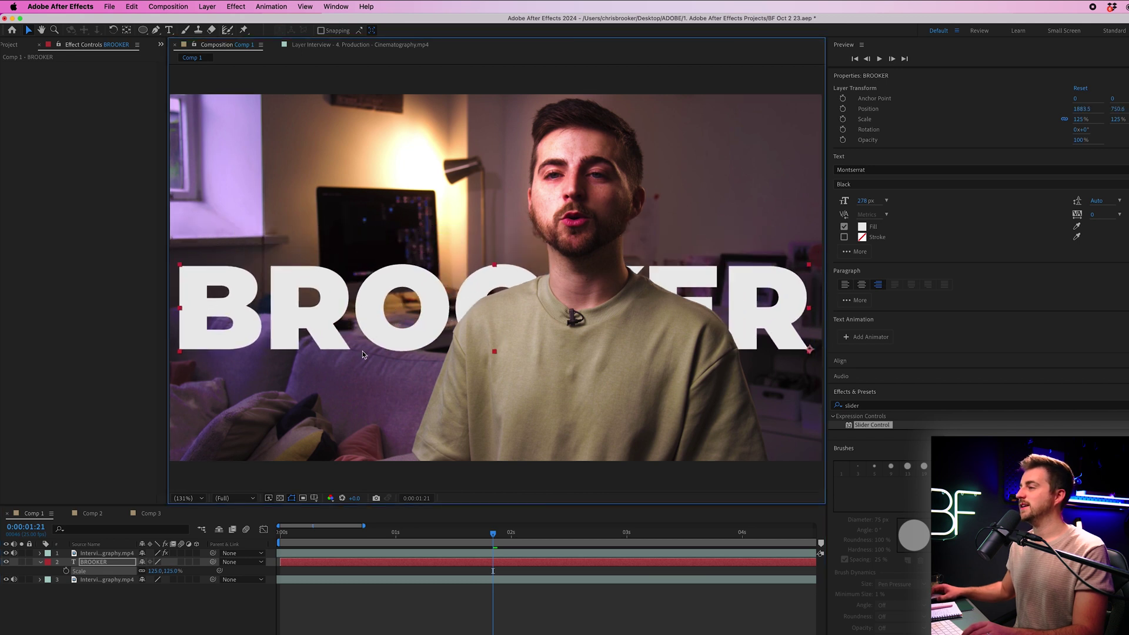
left_click(208, 6)
Add a new solid layer coloured medium gray-green to Comp 1
mouse_move(248, 24)
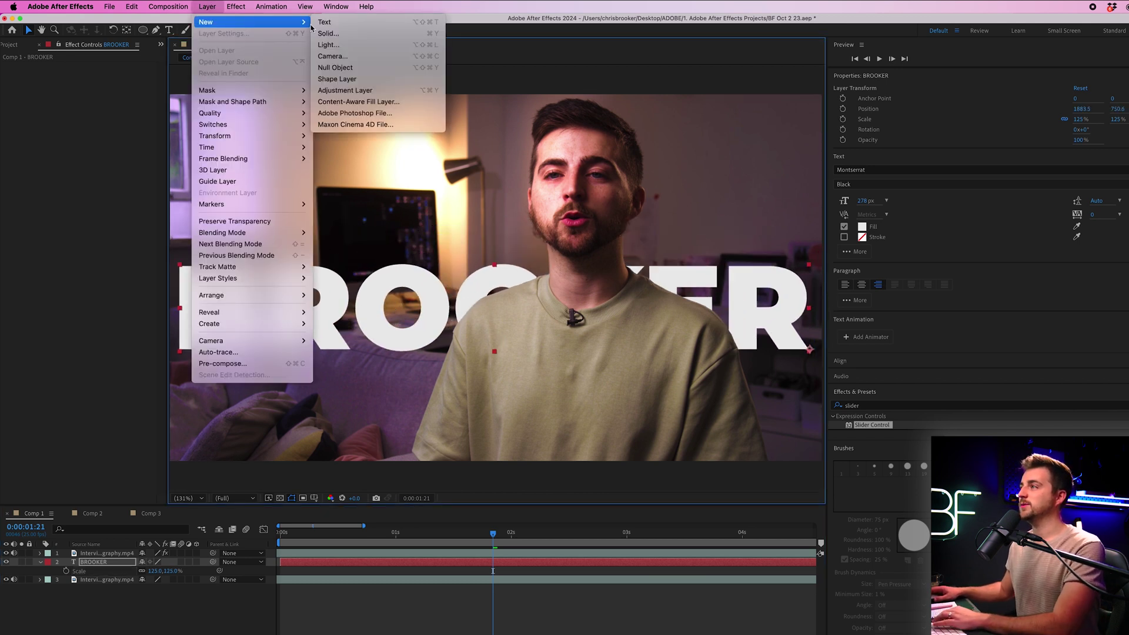
left_click(334, 33)
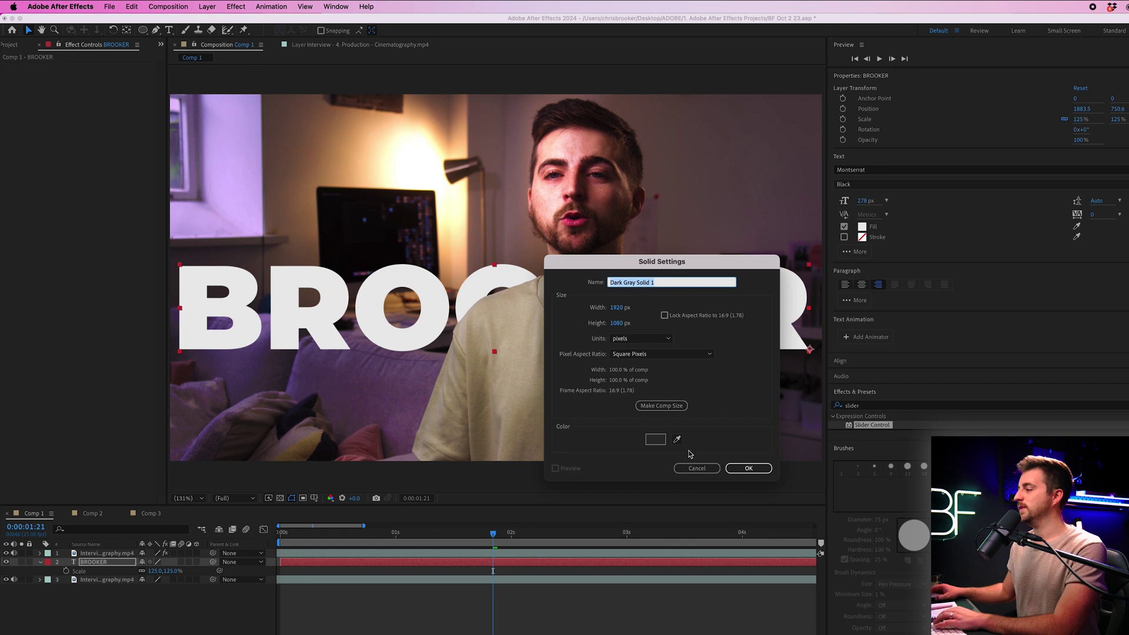
left_click(655, 440)
left_click(682, 406)
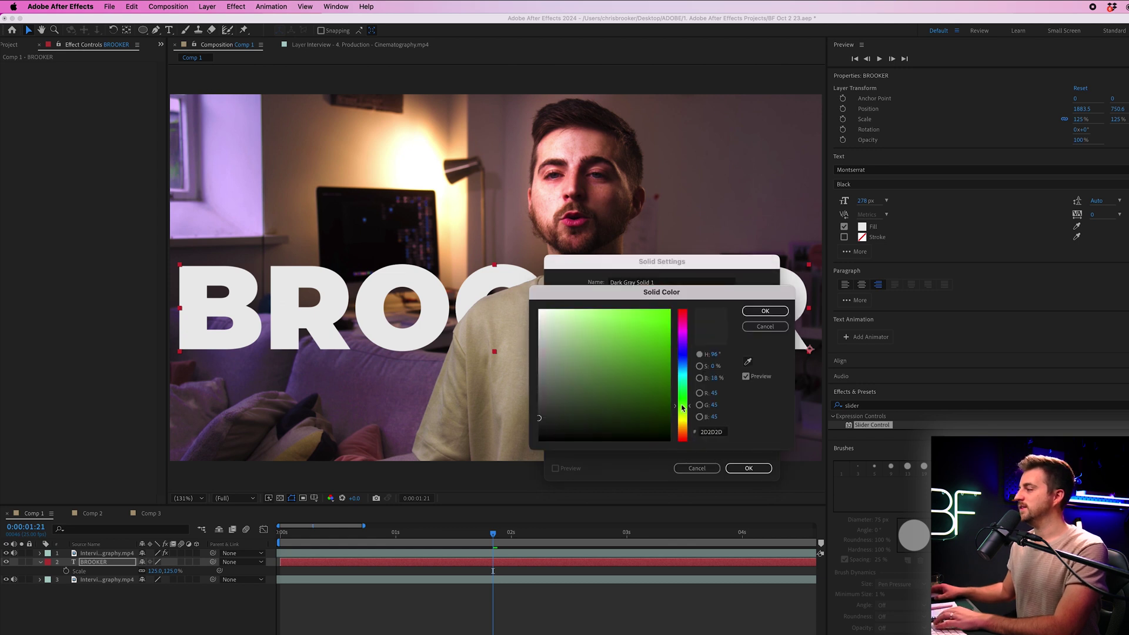
left_click(765, 311)
left_click(739, 474)
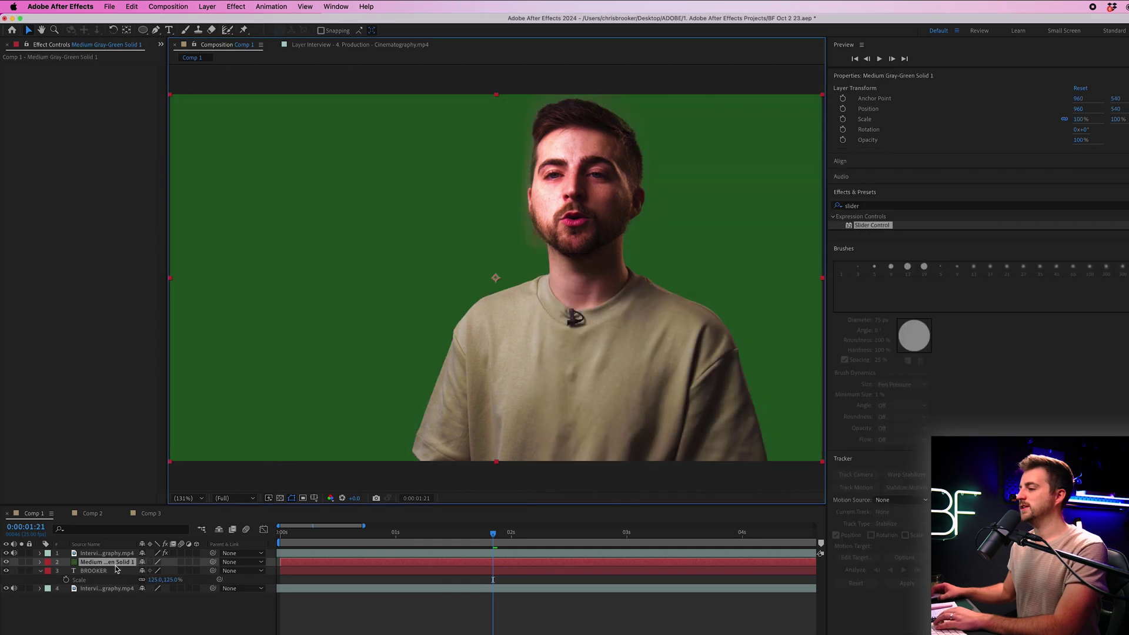
Fit the composition in the viewer and preview the result from the start
key("space")
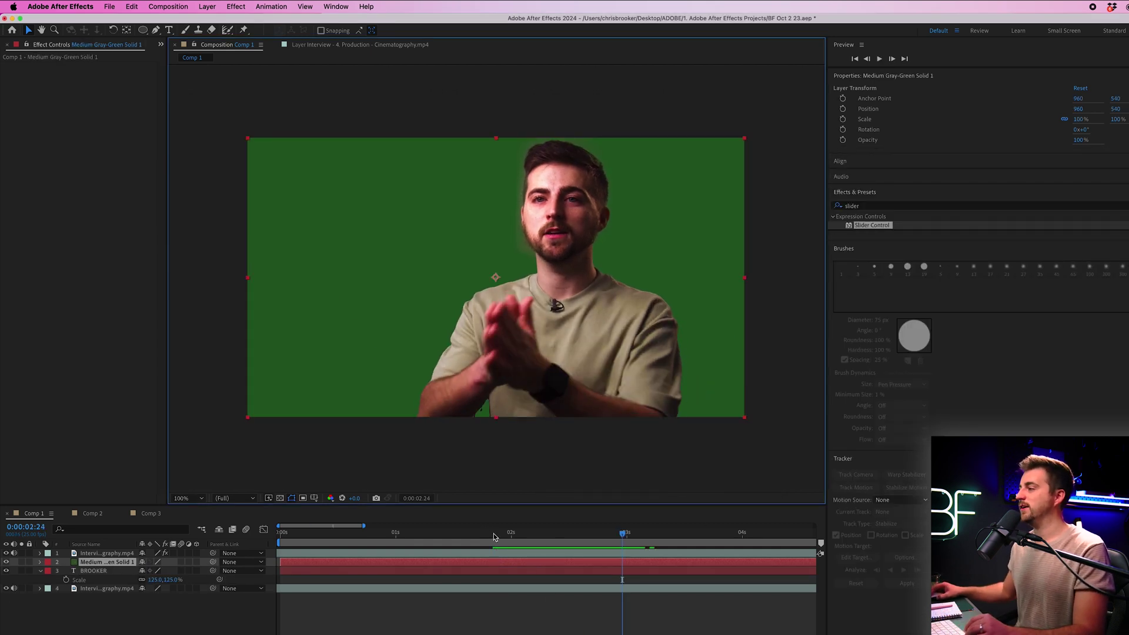
key("space")
left_click(190, 498)
left_click(214, 521)
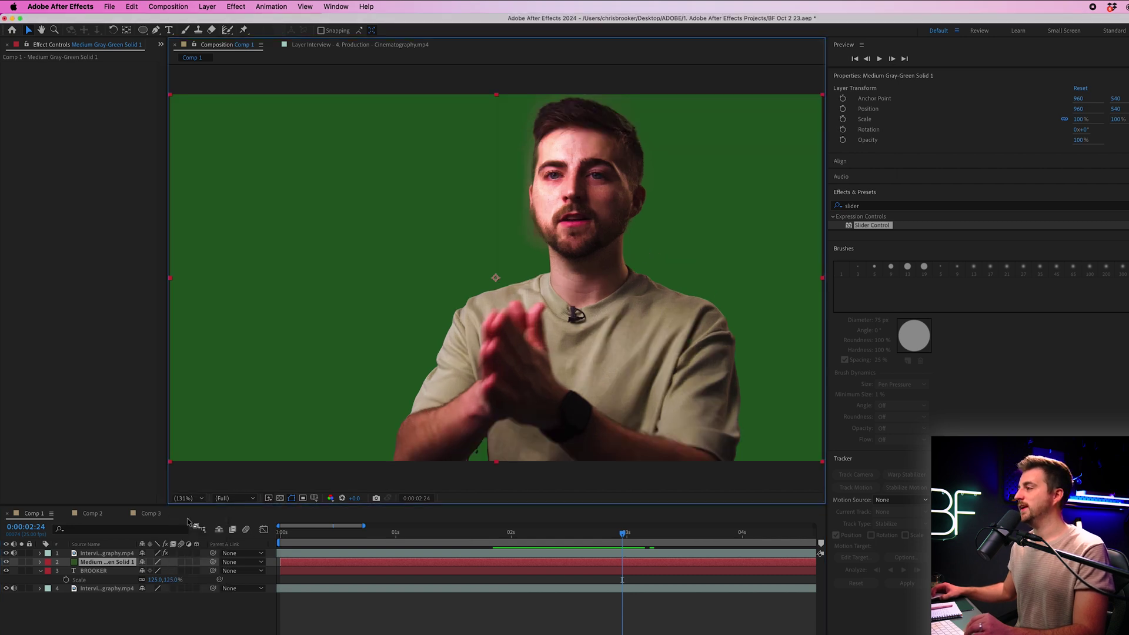
key("Home")
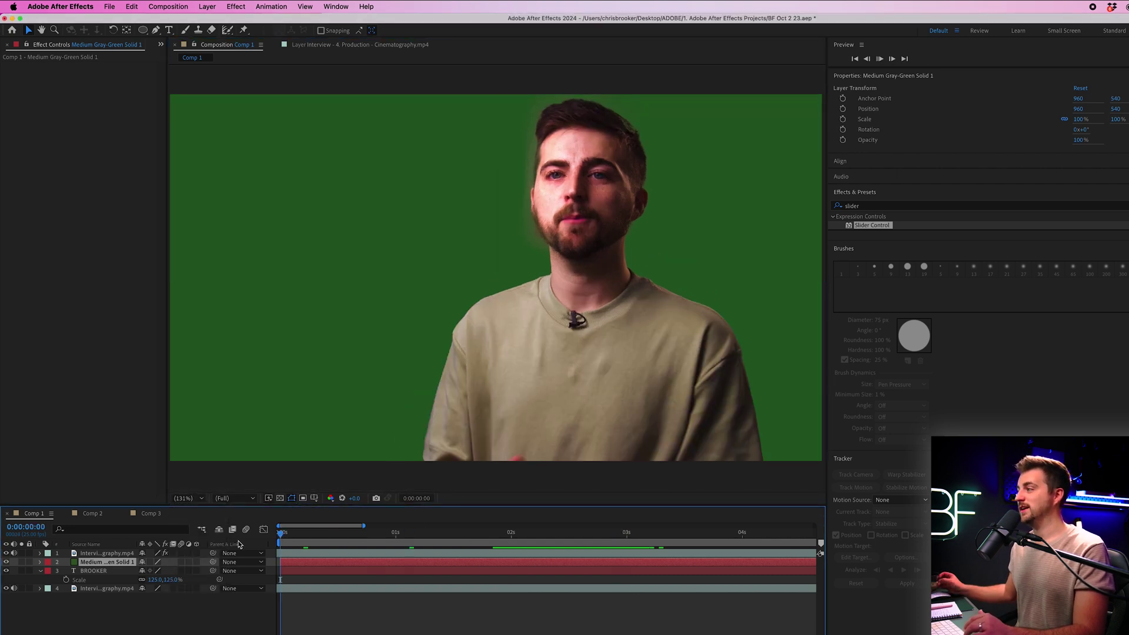
key("space")
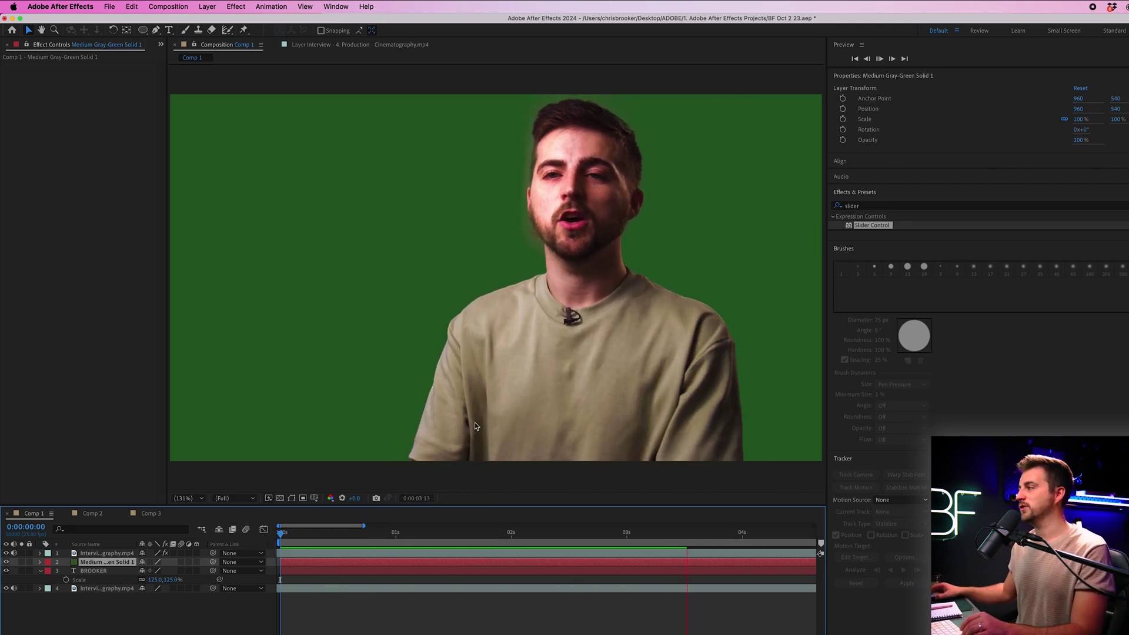
key("space")
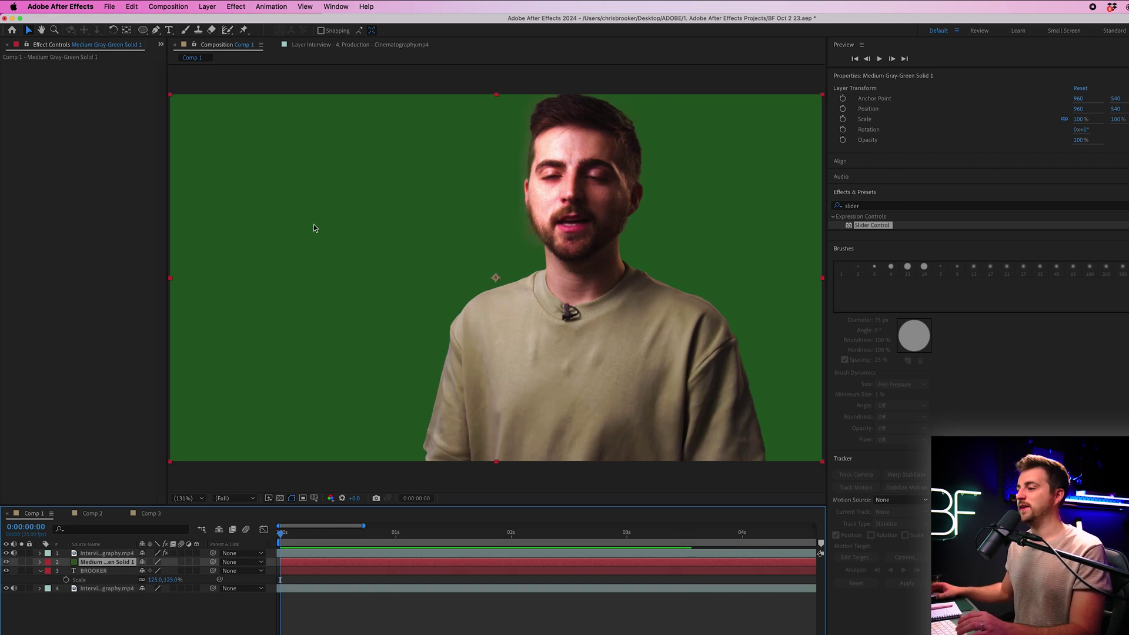
key("comma")
Draw a Pen mask on the green solid forming a slanted band across the bottom
left_click(157, 30)
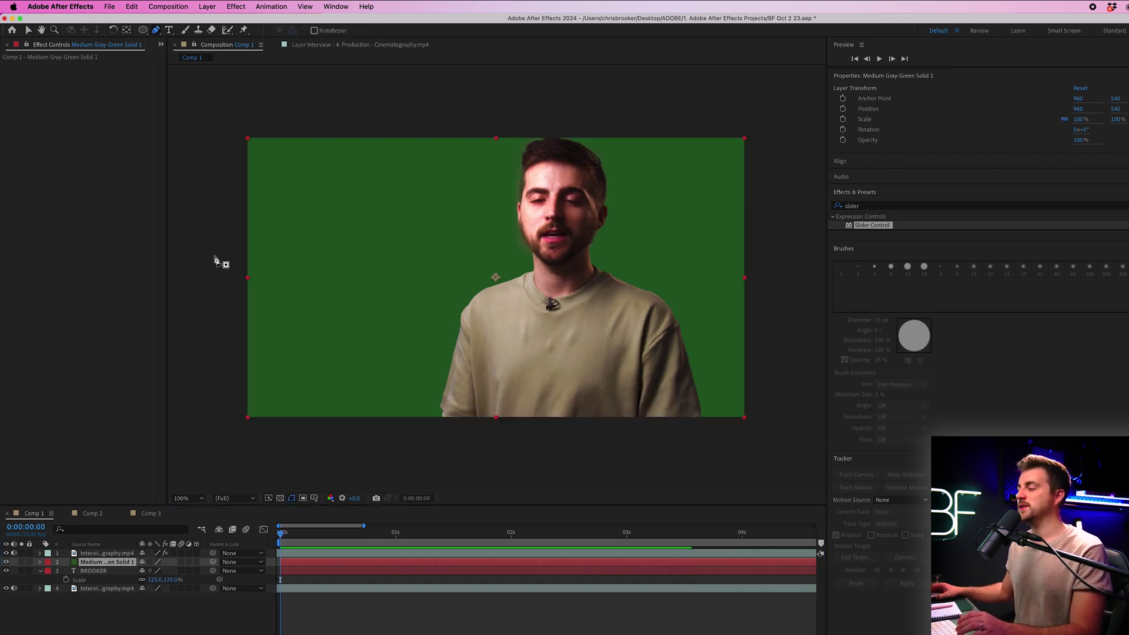
left_click(212, 332)
left_click(775, 304)
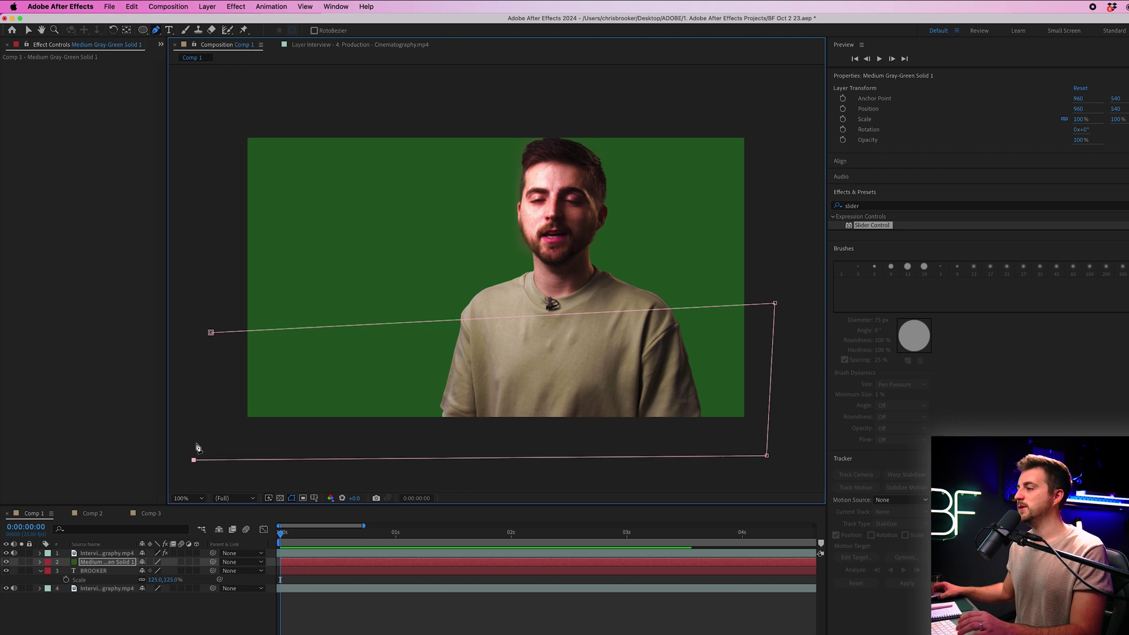
key("period")
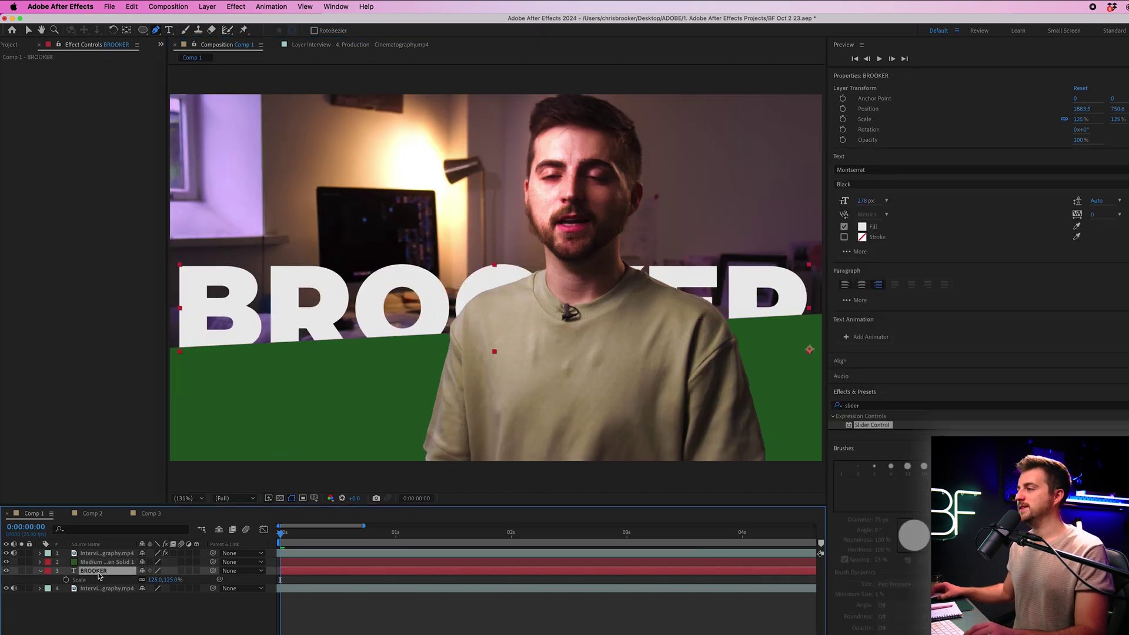
Move the BROOKER text layer above the green band and scale it down to 52%
key("super+bracketright")
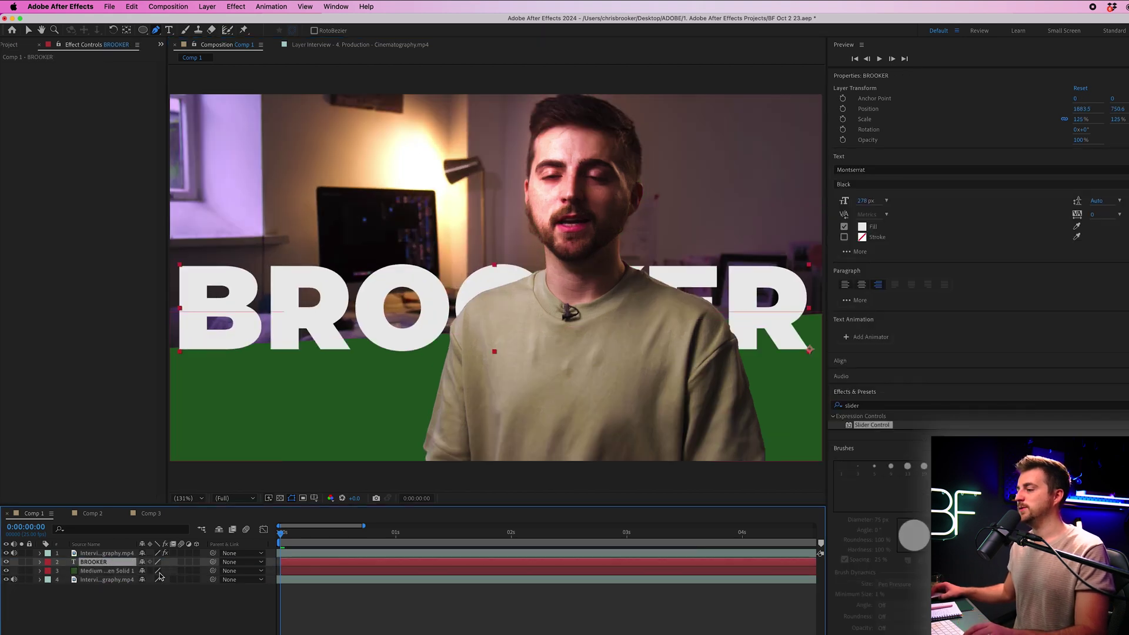
key("s")
left_click_drag(154, 571, 139, 570)
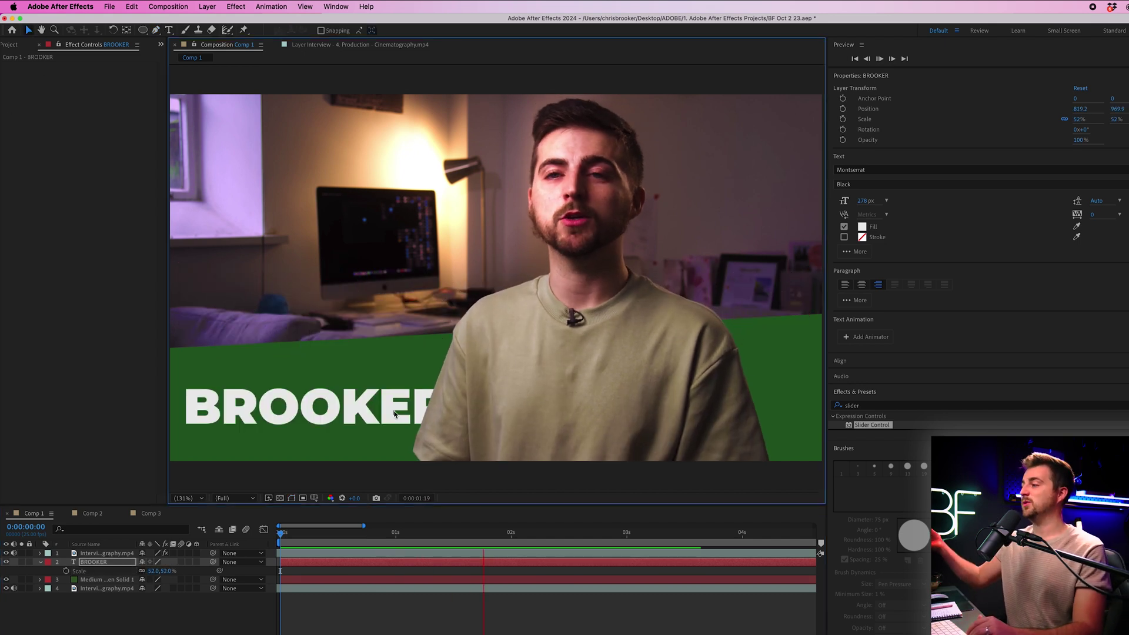
key("space")
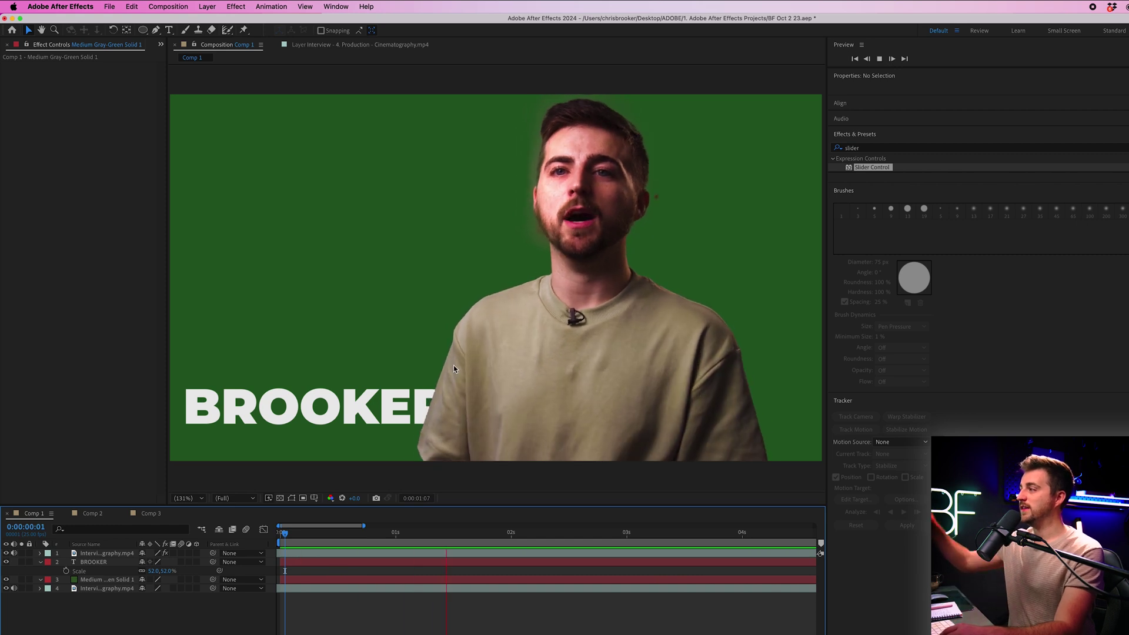
Pause the preview, zoom in on the roto edges around the hands, then fit the frame and replay
key("space")
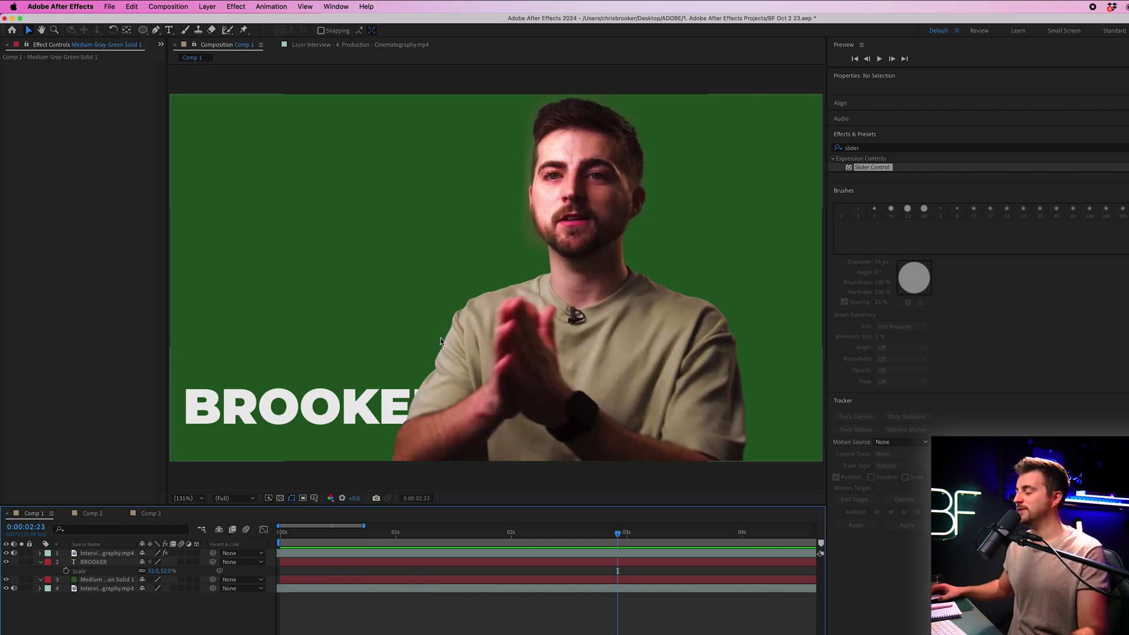
scroll(453, 369, "up", 5)
scroll(427, 365, "down", 2)
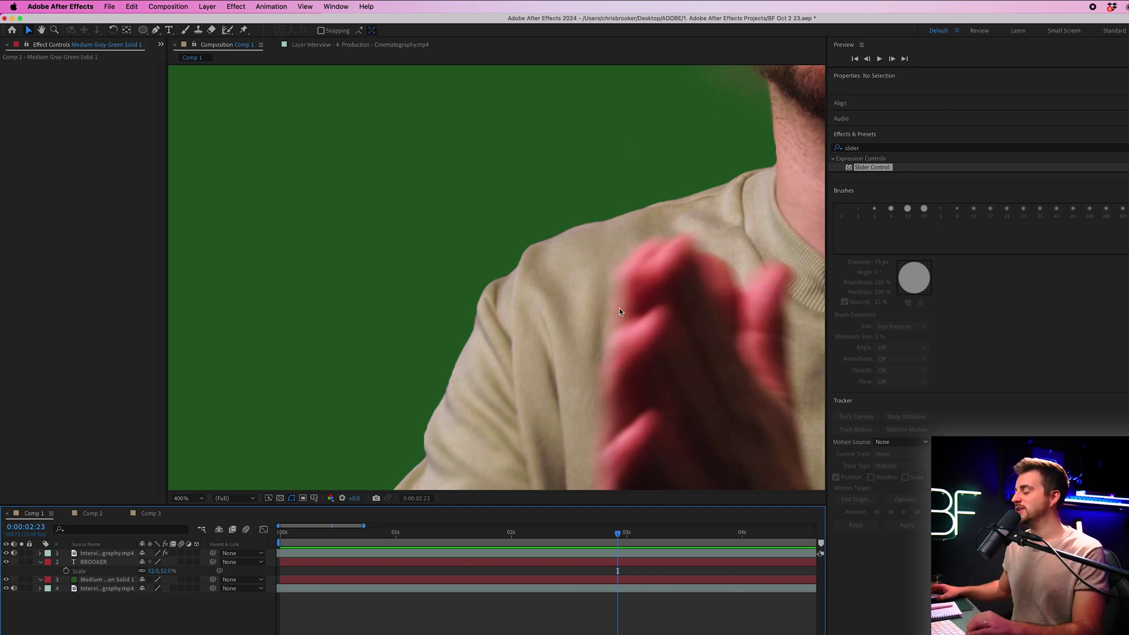
left_click_drag(494, 411, 503, 262)
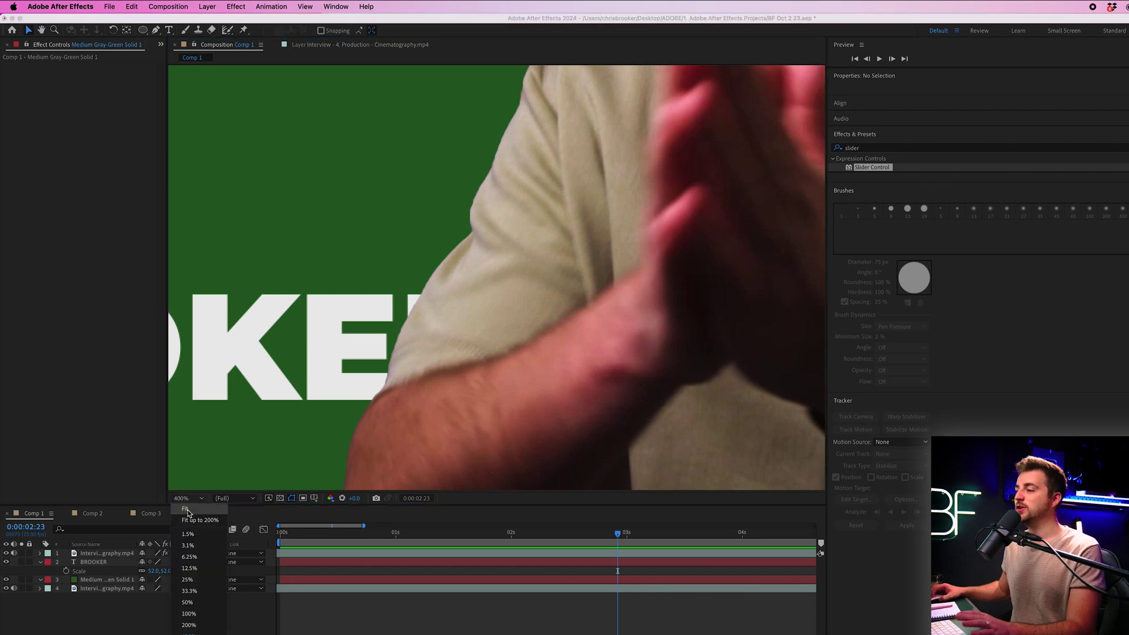
key("shift+slash")
key("space")
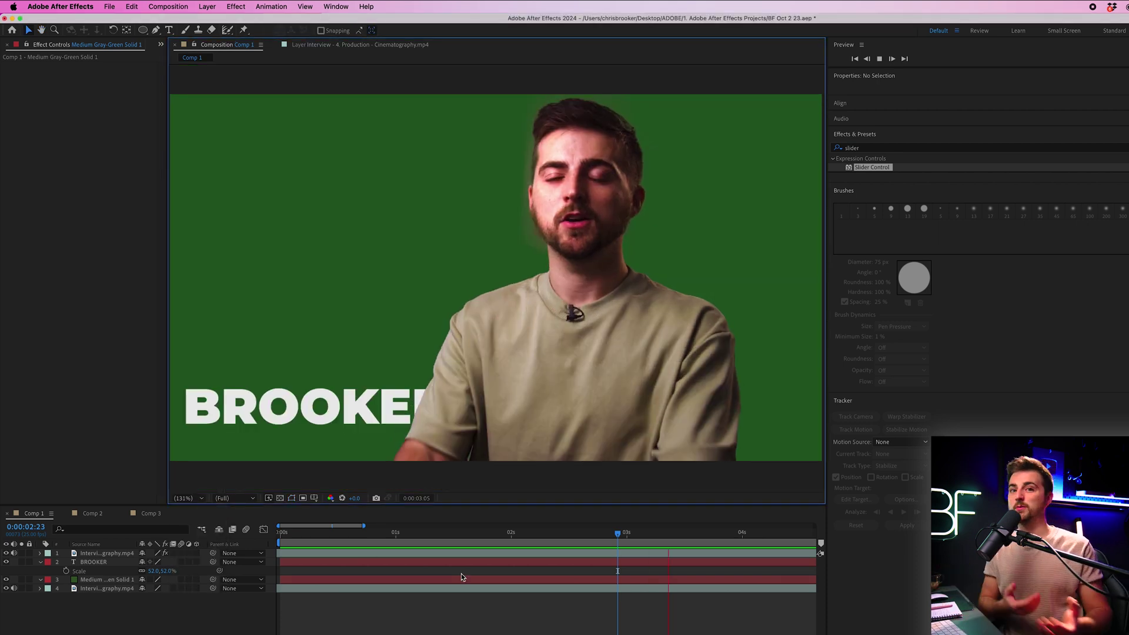